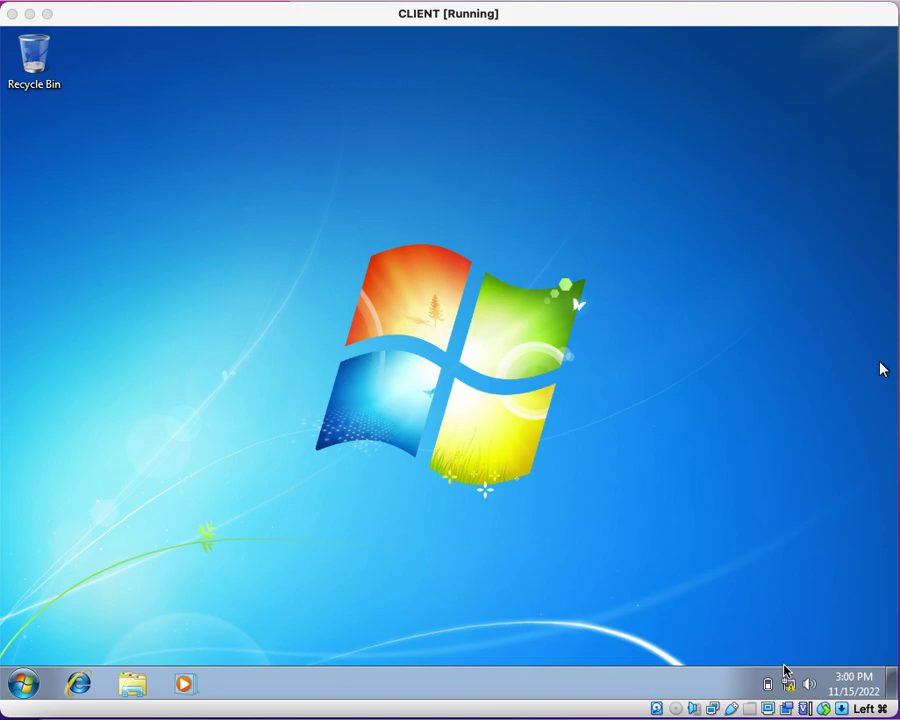
click(80, 684)
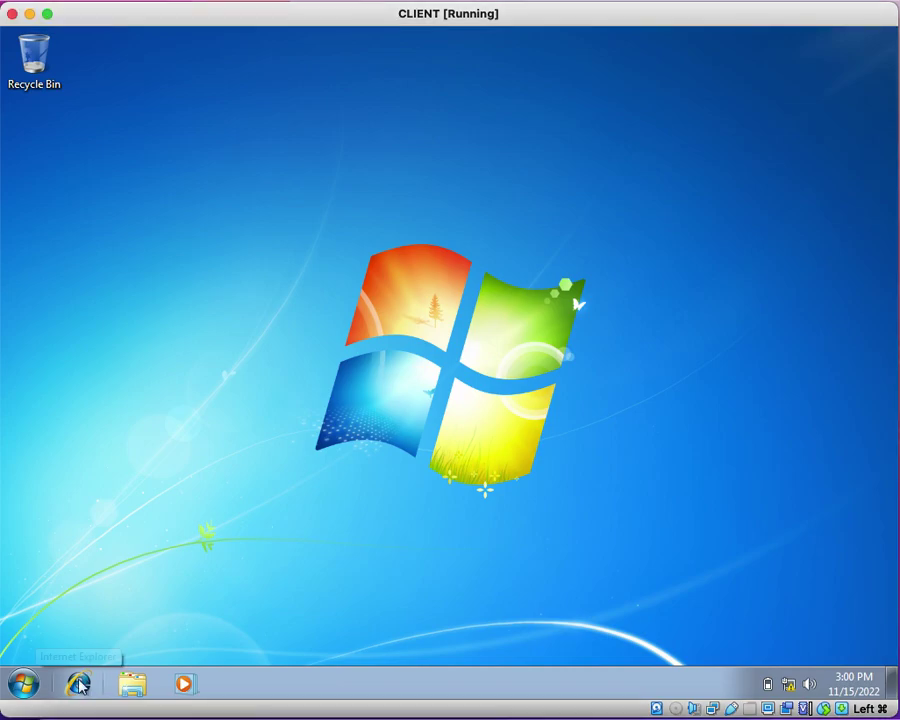
click(80, 684)
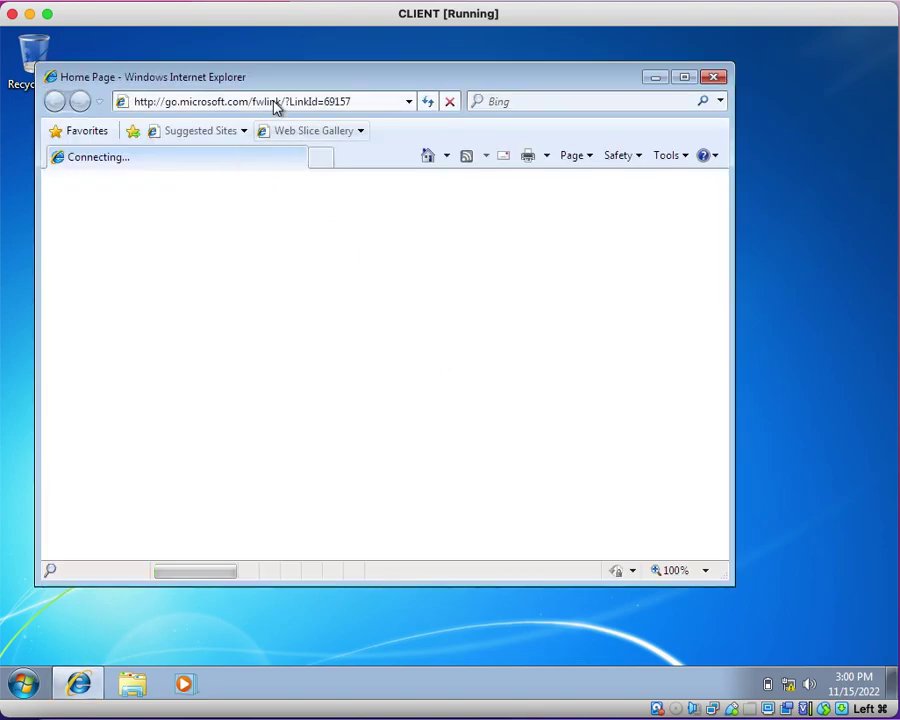
click(274, 101)
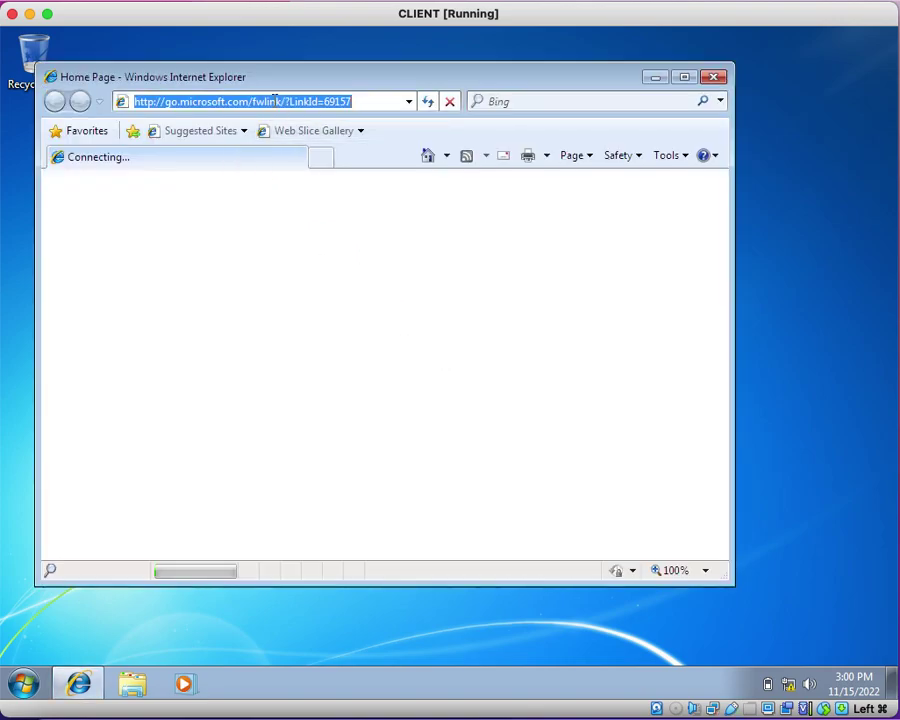
text(WW)
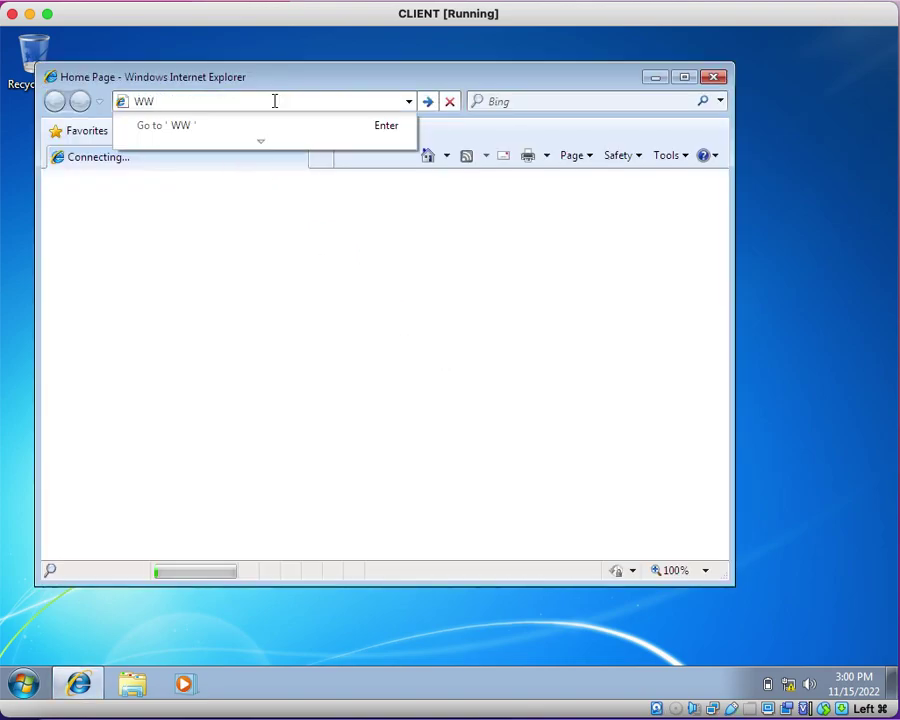
text(W.g)
text(oogle.com)
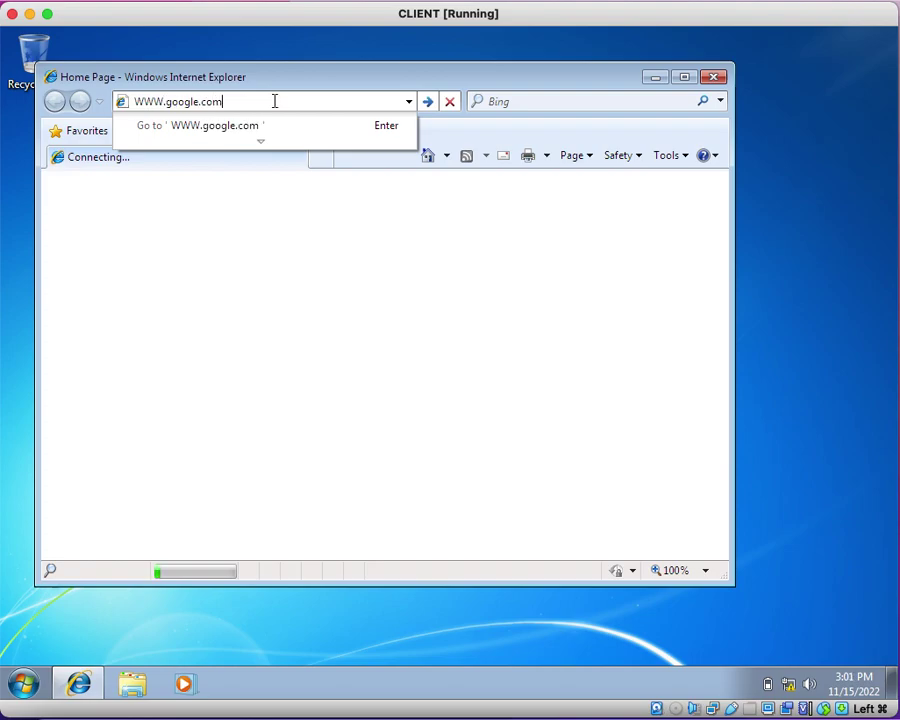
key(Return)
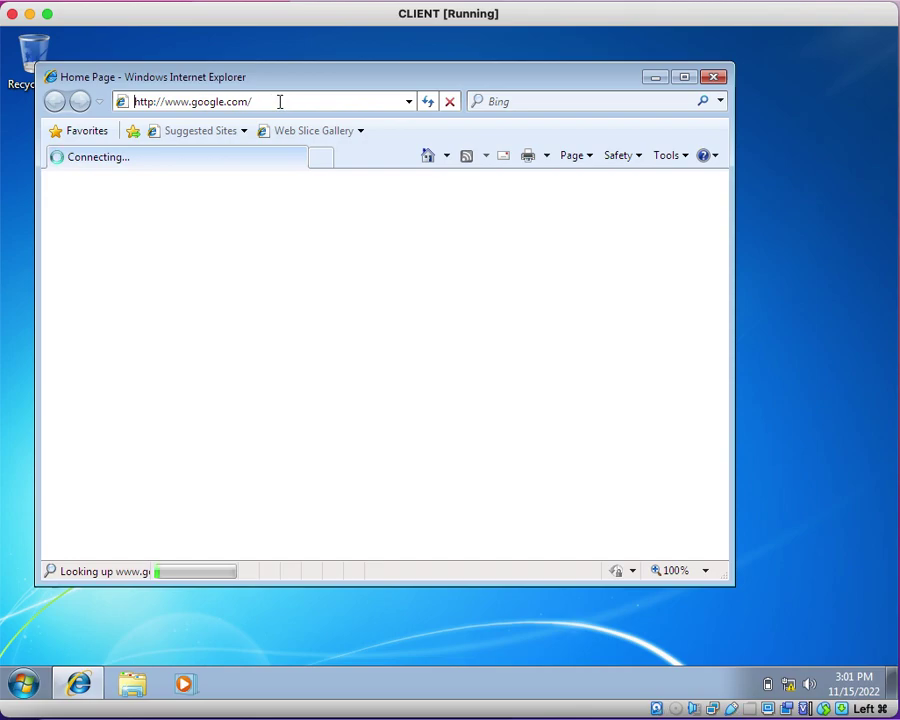
Step: Try the organization portal address in the browser, then close the browser
key(BackSpace)
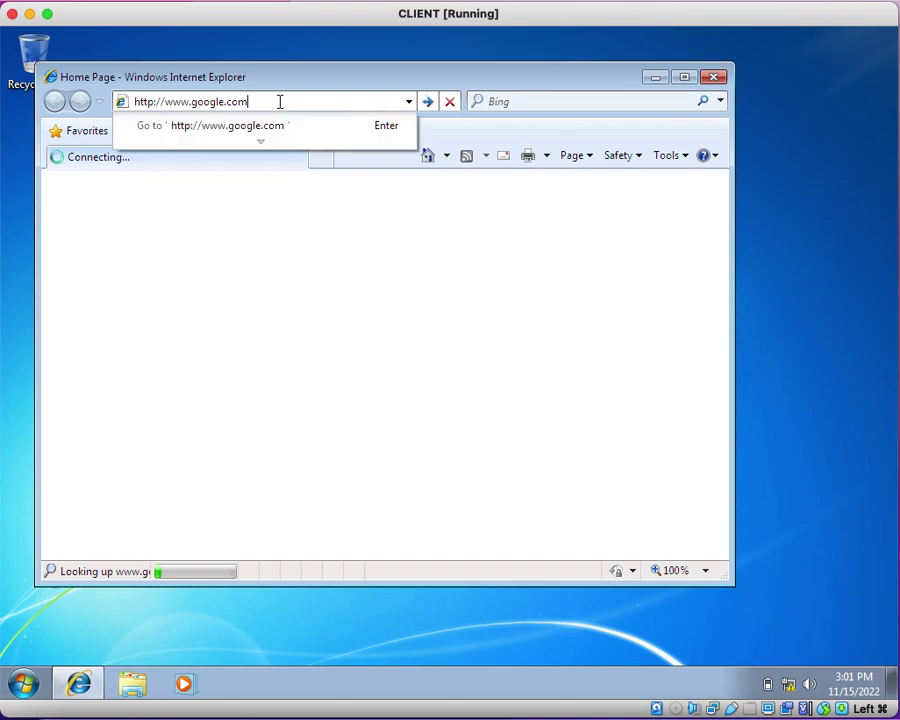
key(BackSpace)
key(BackSpace)
key(BackSpace)
key(BackSpace)
key(BackSpace)
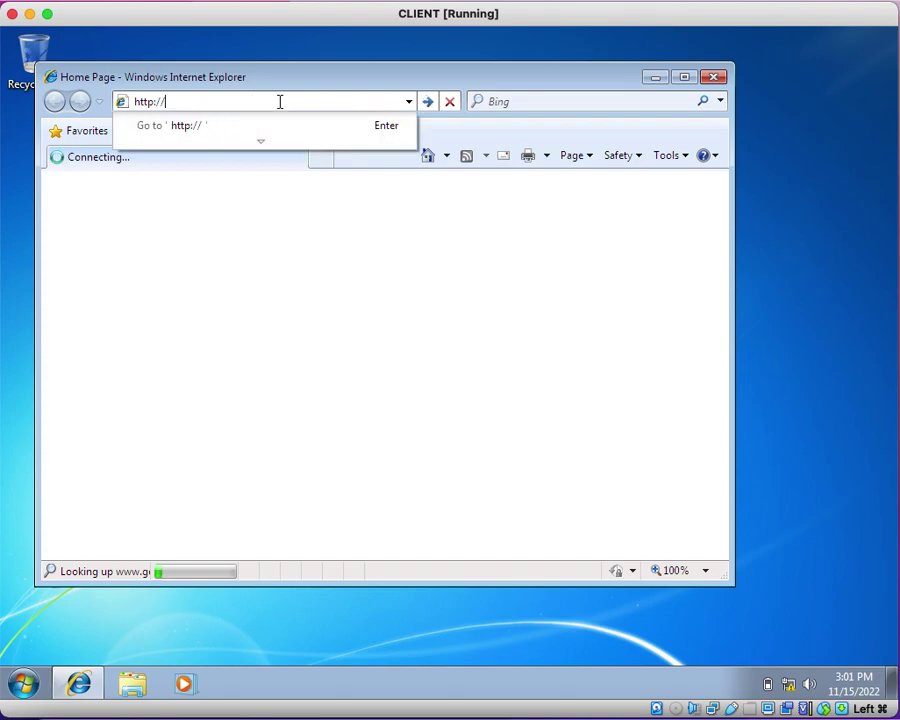
text(www.)
text(myogr)
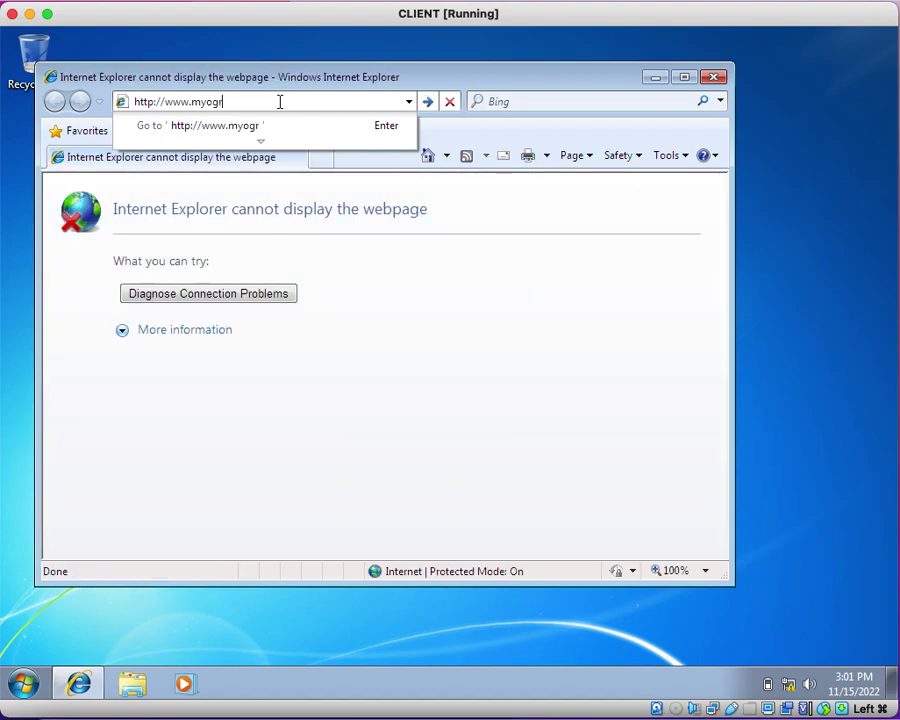
text(ni)
text(zation)
text(com)
key(BackSpace)
key(BackSpace)
key(BackSpace)
key(BackSpace)
key(BackSpace)
key(BackSpace)
key(BackSpace)
key(BackSpace)
key(BackSpace)
text(org)
text(po)
text(rtal.co)
text(m)
click(715, 77)
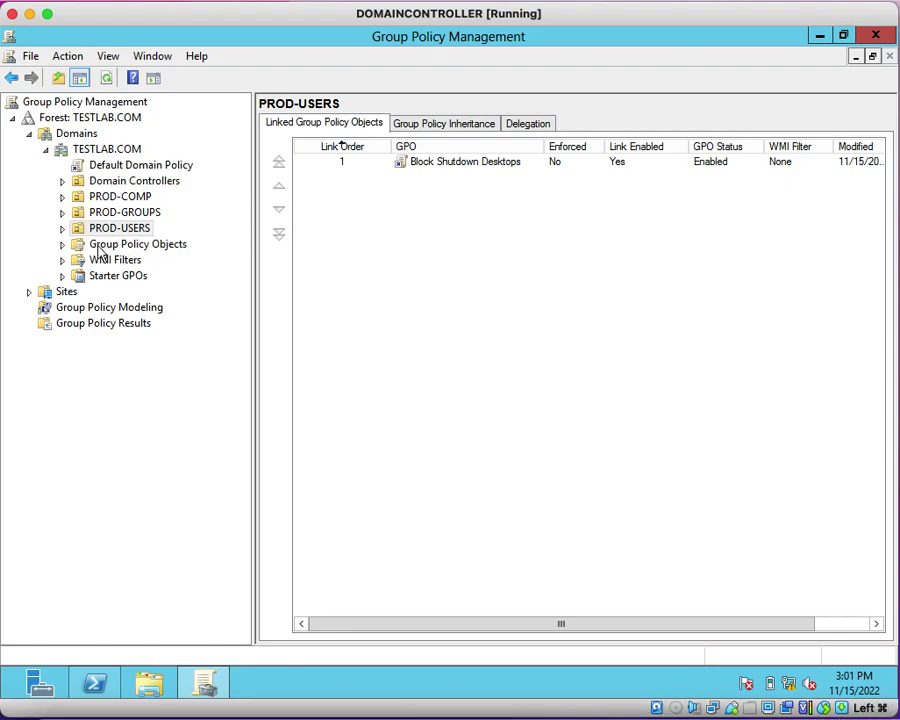
Step: Create a GPO named 'Shortcut of MYORGPORTAL' linked to the PROD-USERS OU
click(62, 228)
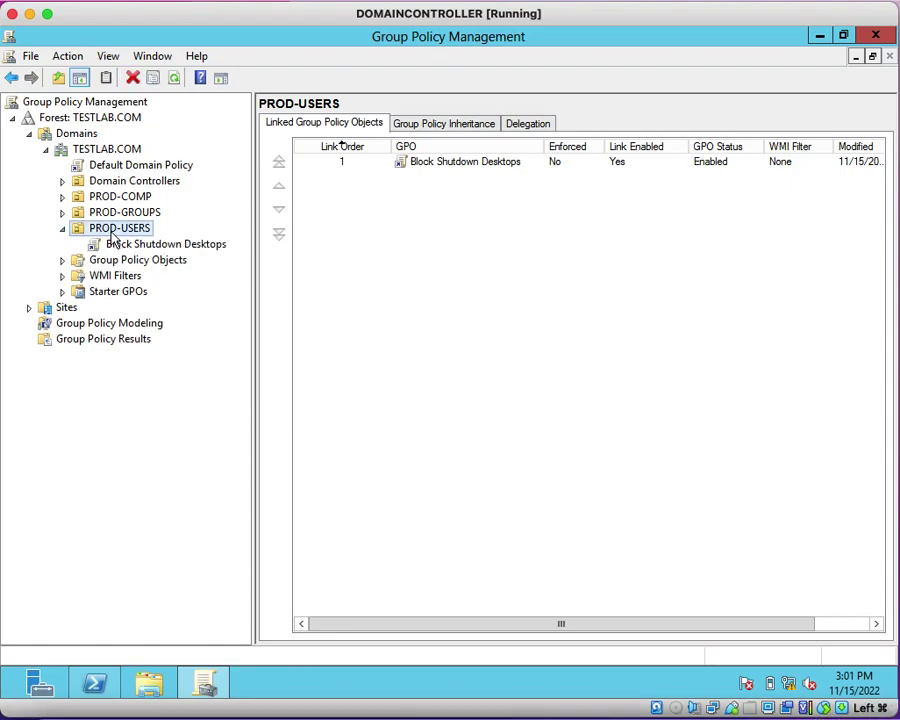
click(112, 230)
key(Escape)
right_click(142, 231)
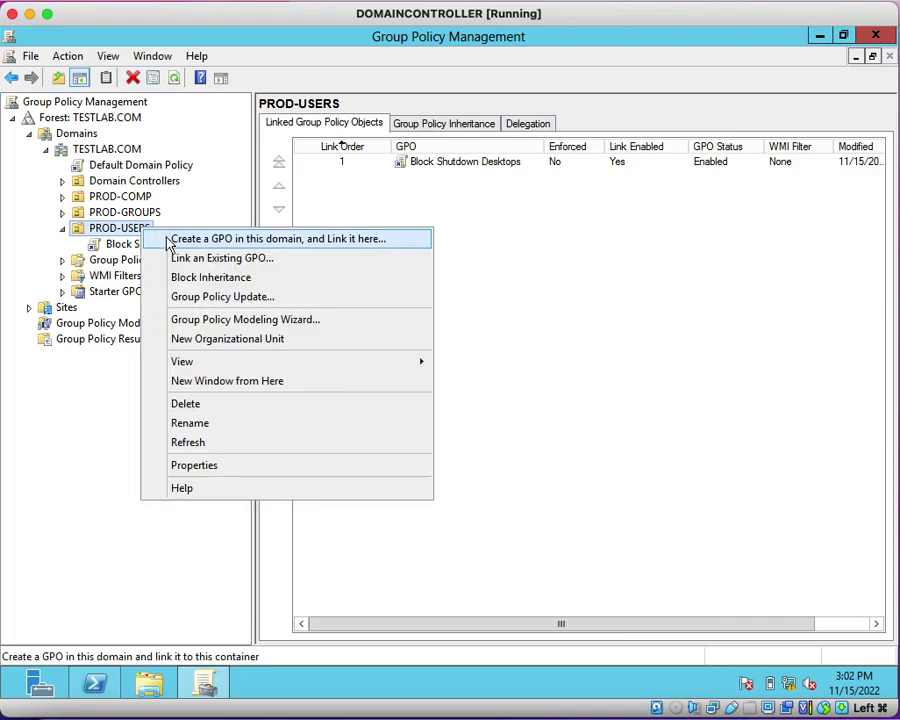
click(163, 238)
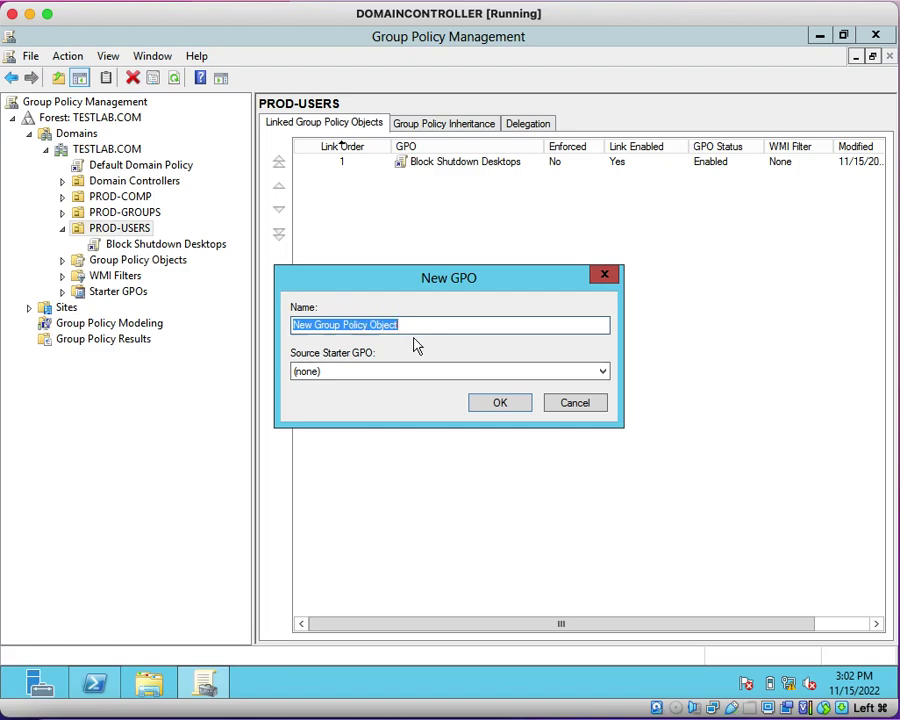
text(Short)
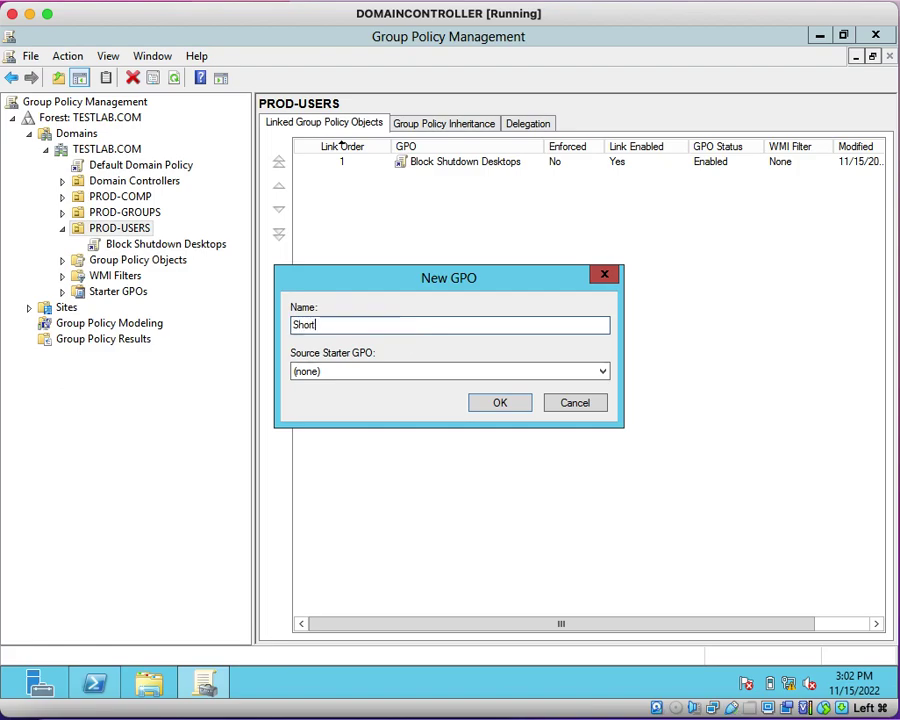
text(cut of )
text(MYO)
text(R)
key(BackSpace)
text(ORG)
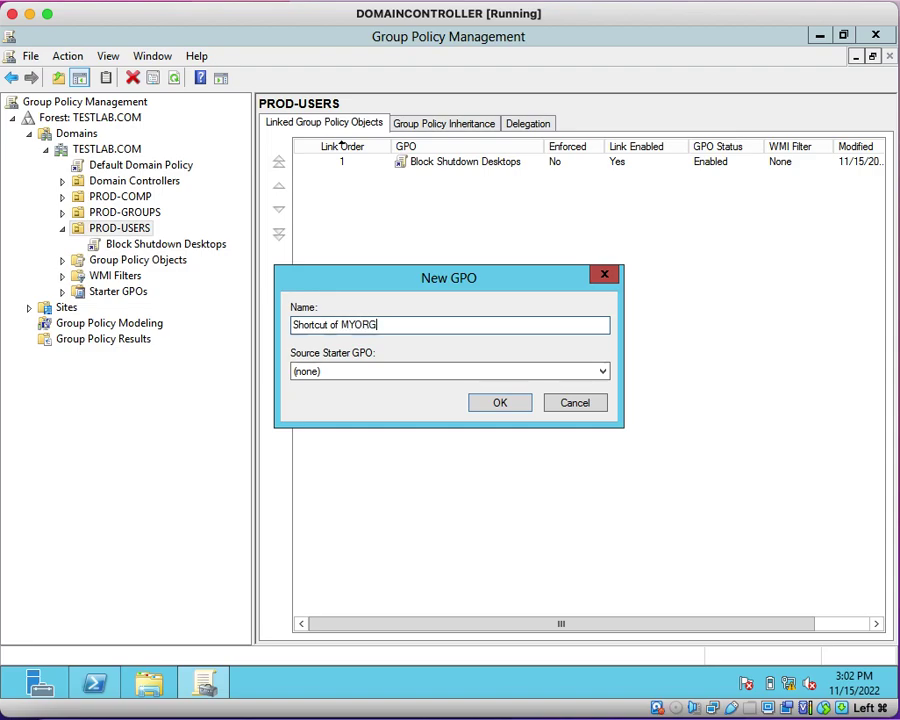
text(PORT)
text(AL)
click(479, 408)
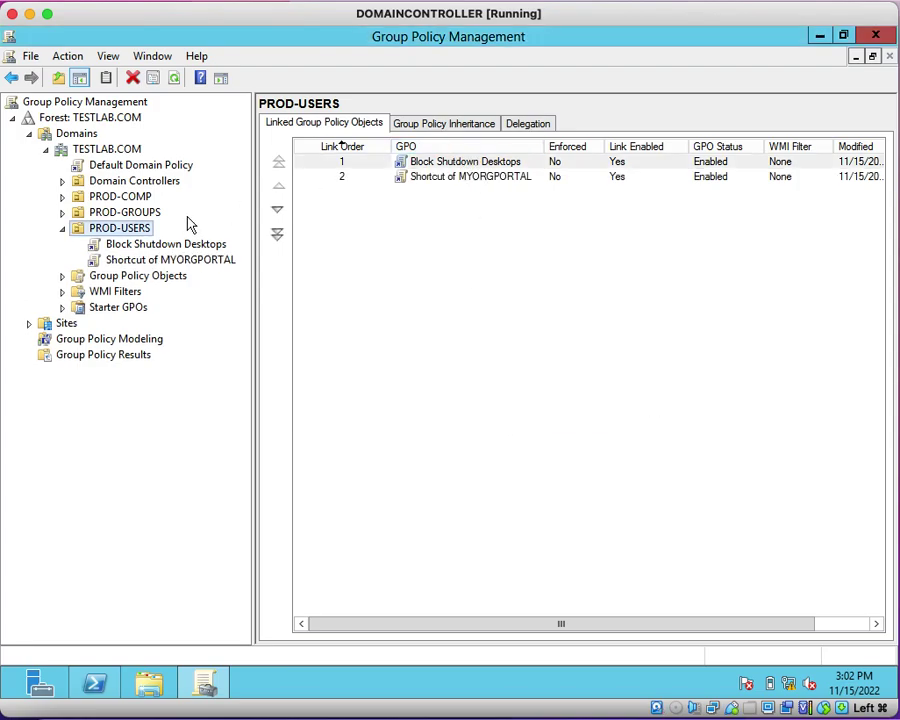
Step: Open the Shortcut of MYORGPORTAL GPO in the policy editor
click(176, 261)
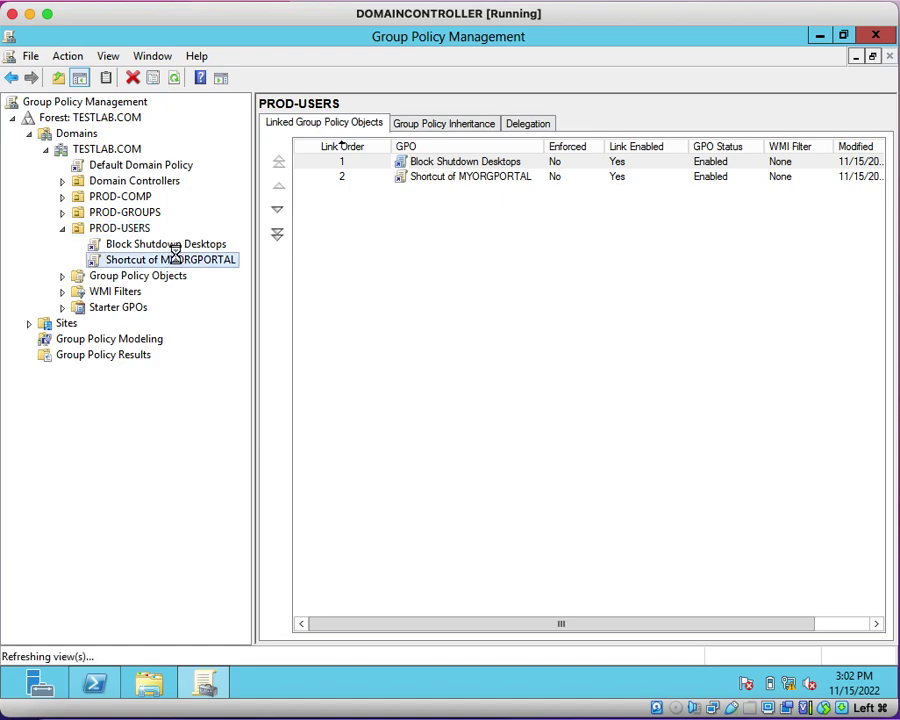
click(574, 390)
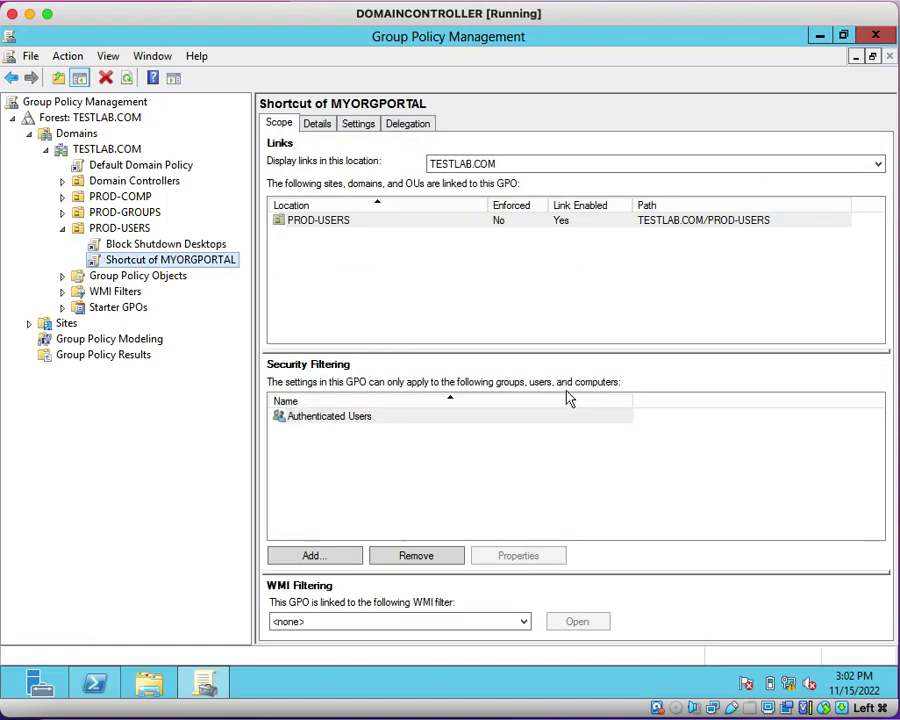
right_click(222, 262)
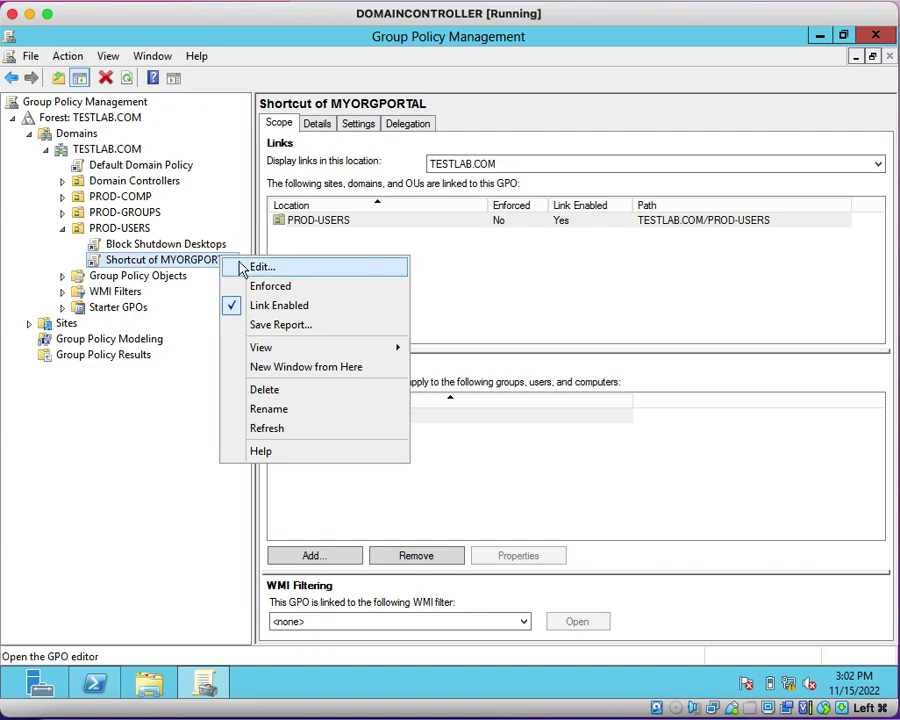
click(242, 266)
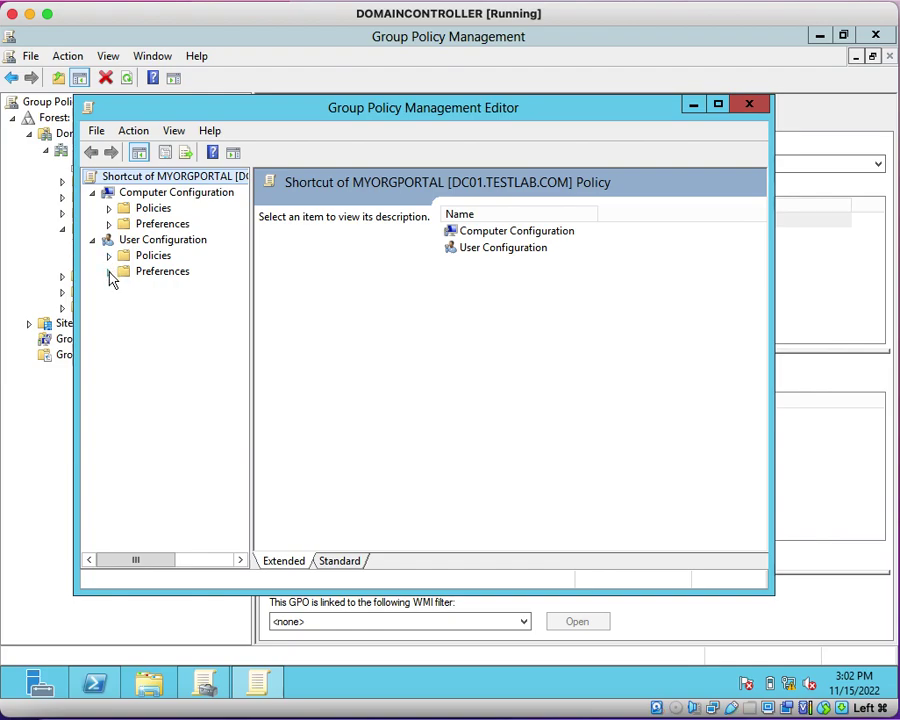
Step: Navigate to User Configuration > Preferences > Windows Settings > Shortcuts and widen the editor
click(109, 273)
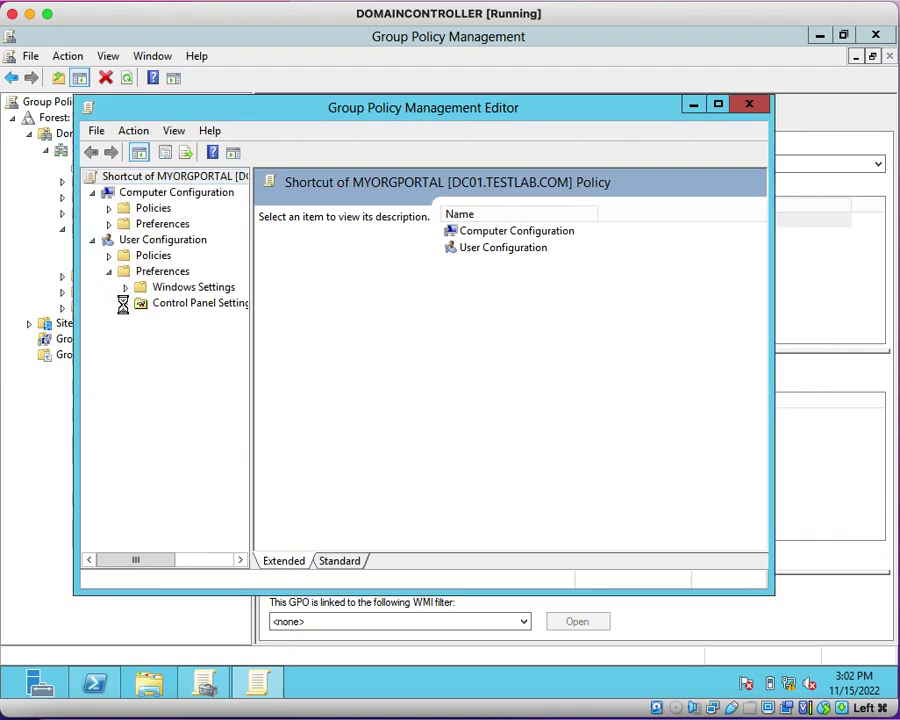
click(126, 303)
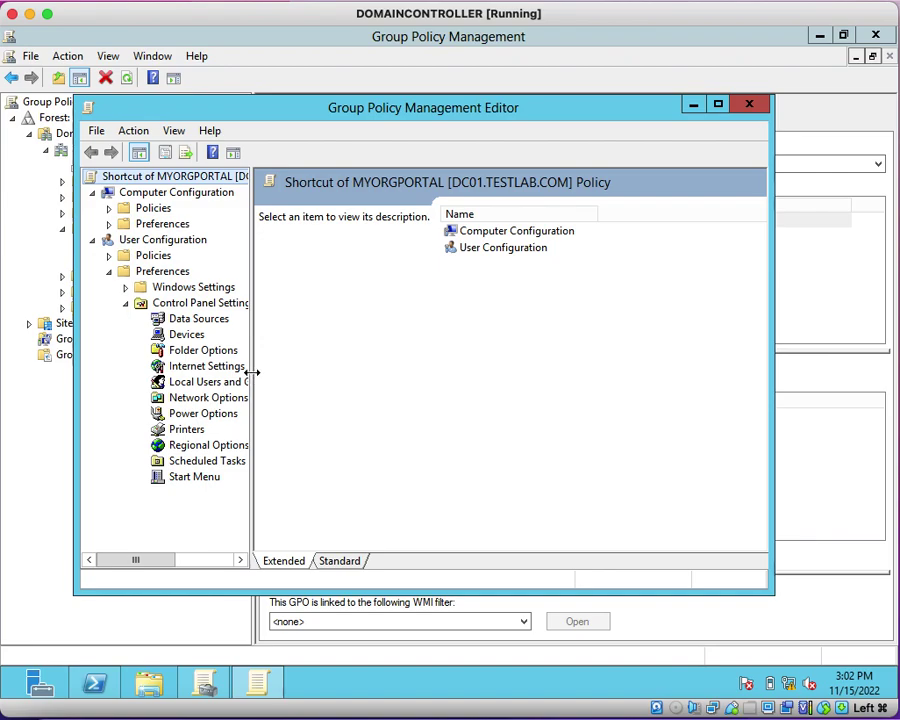
drag(256, 372, 297, 370)
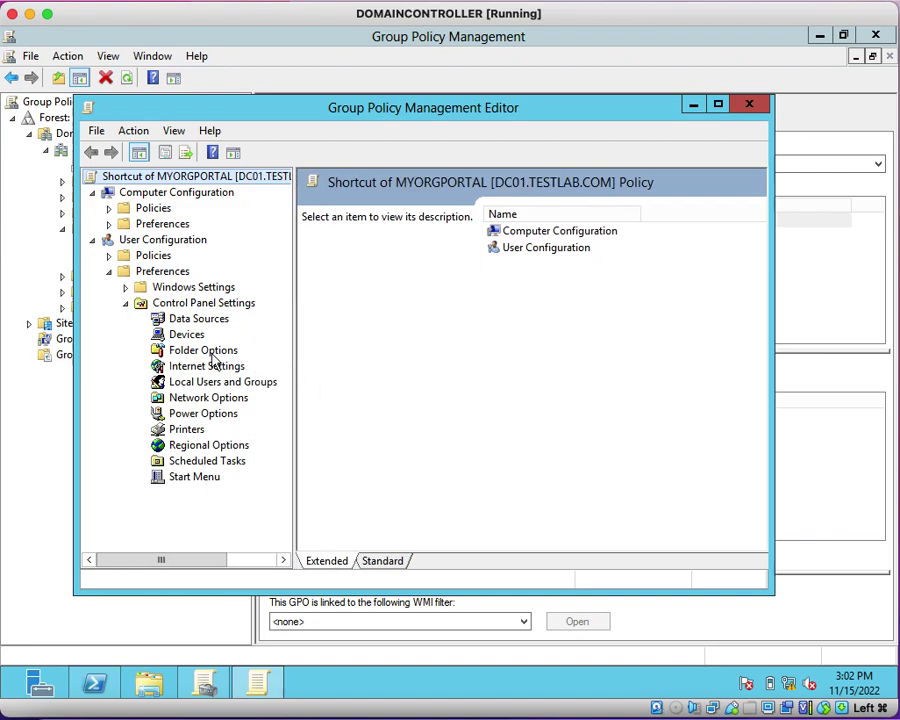
click(125, 288)
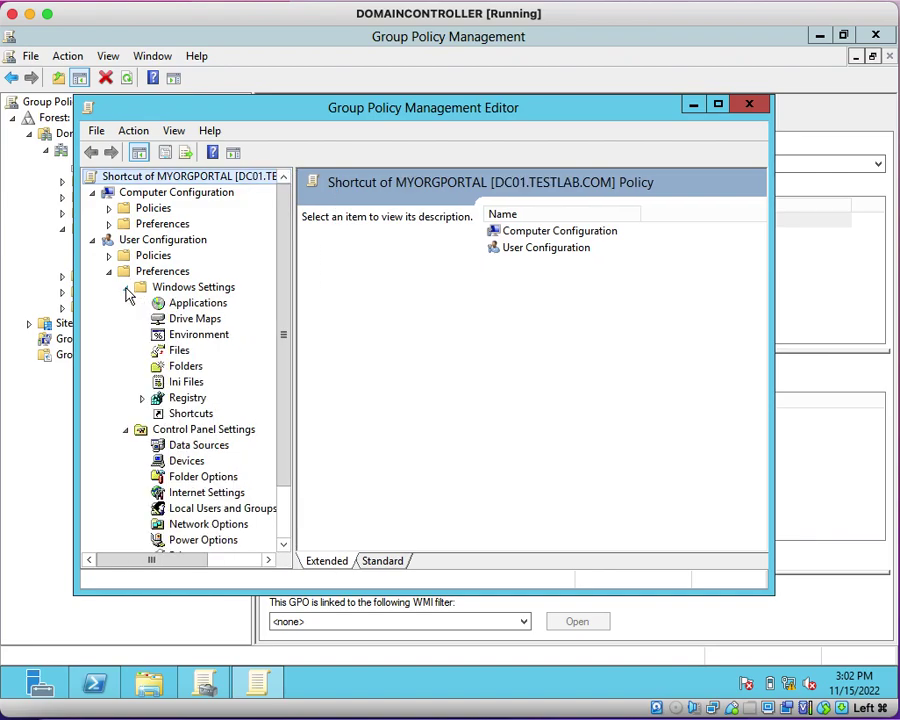
click(181, 287)
click(190, 413)
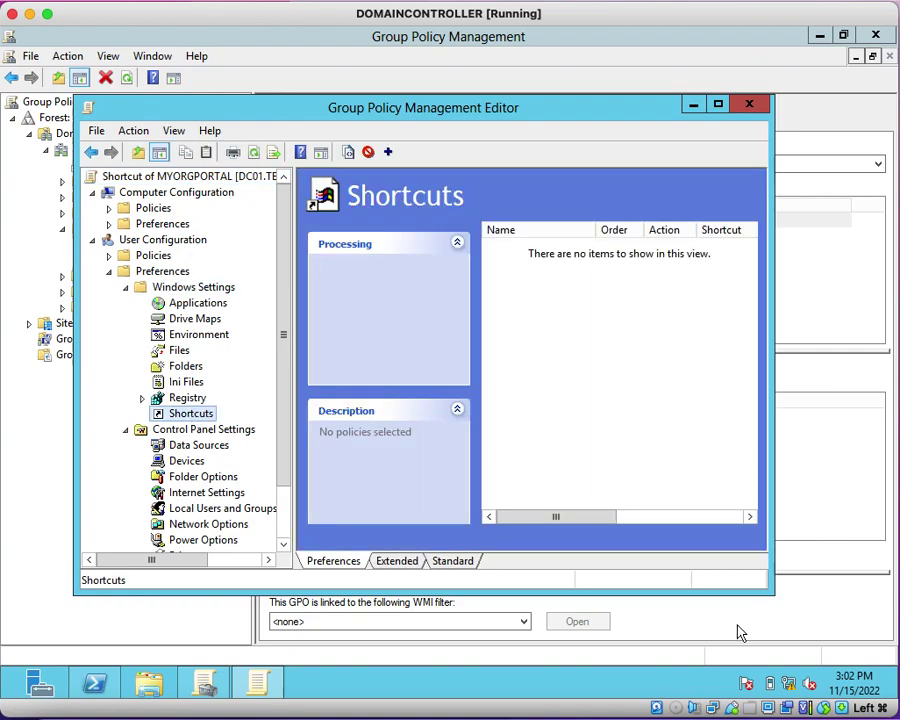
drag(770, 590, 879, 591)
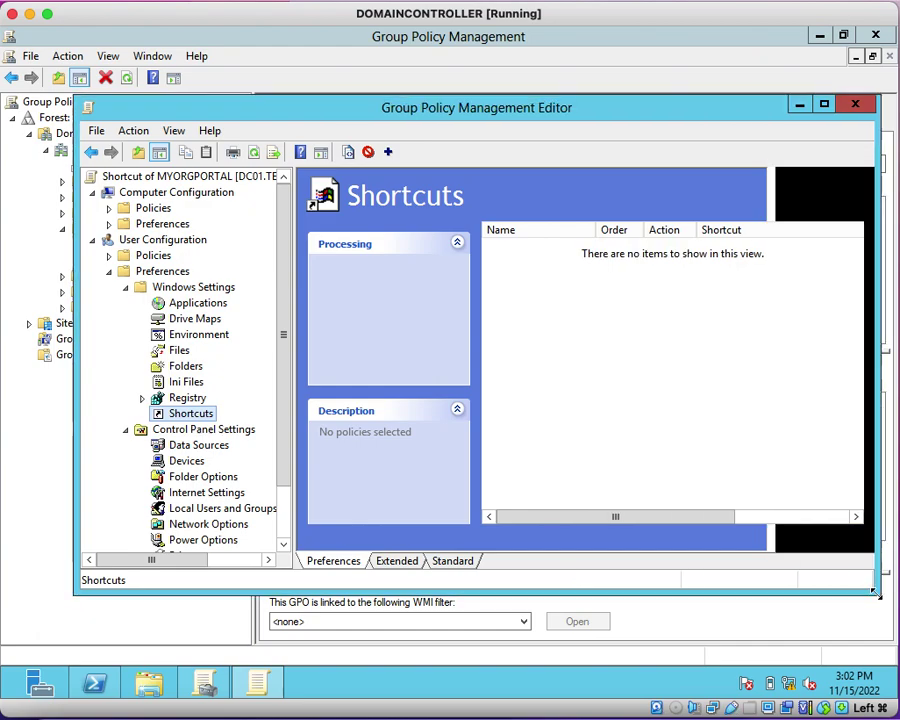
Step: Start a new shortcut item with action Create and name MYORGPORTAL
right_click(190, 413)
mouse_move(240, 420)
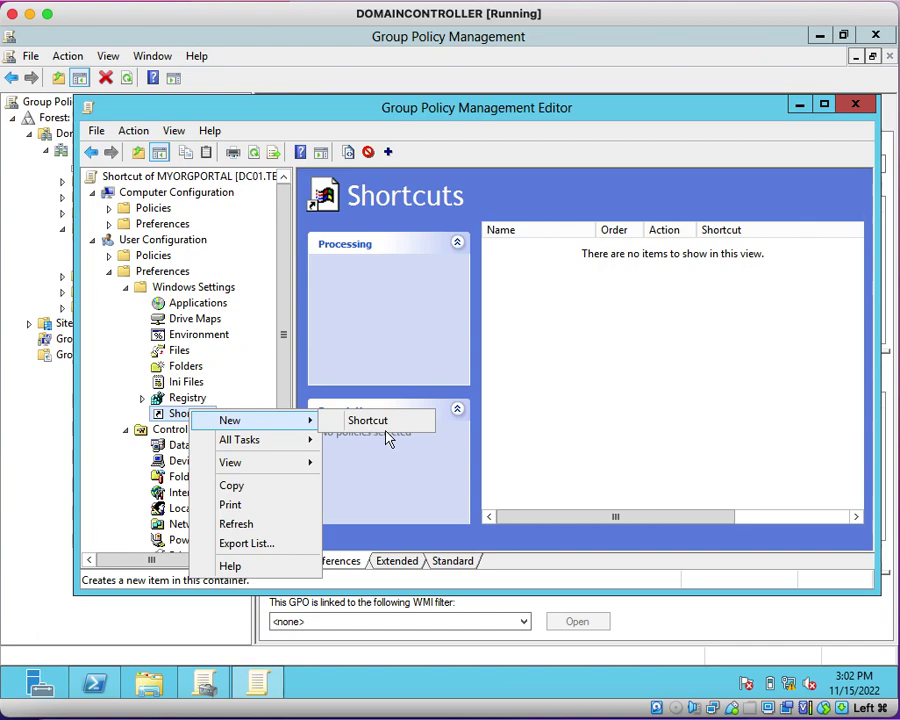
click(401, 424)
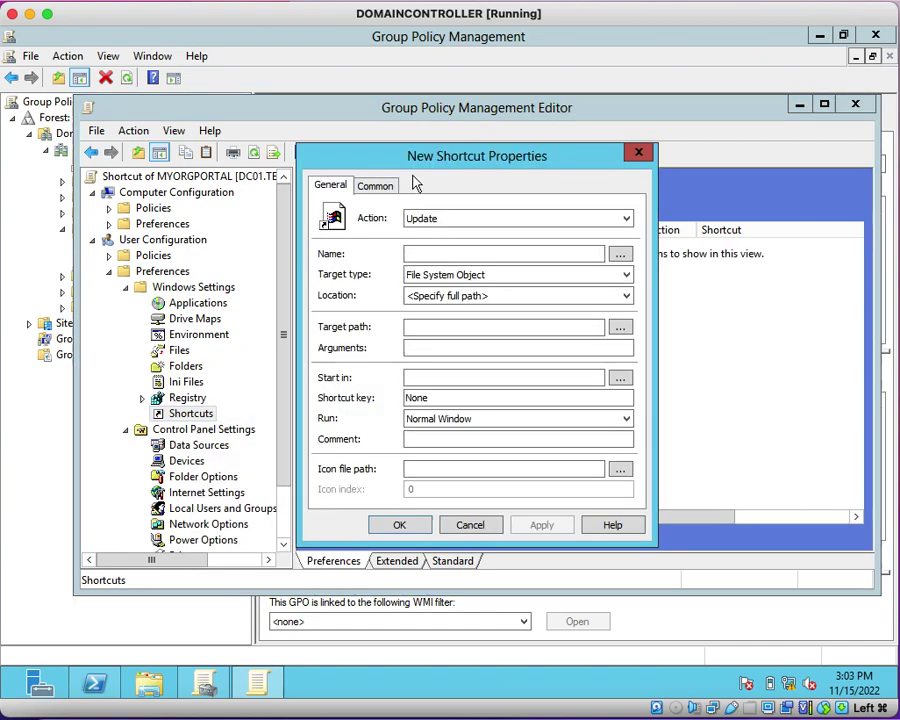
click(494, 227)
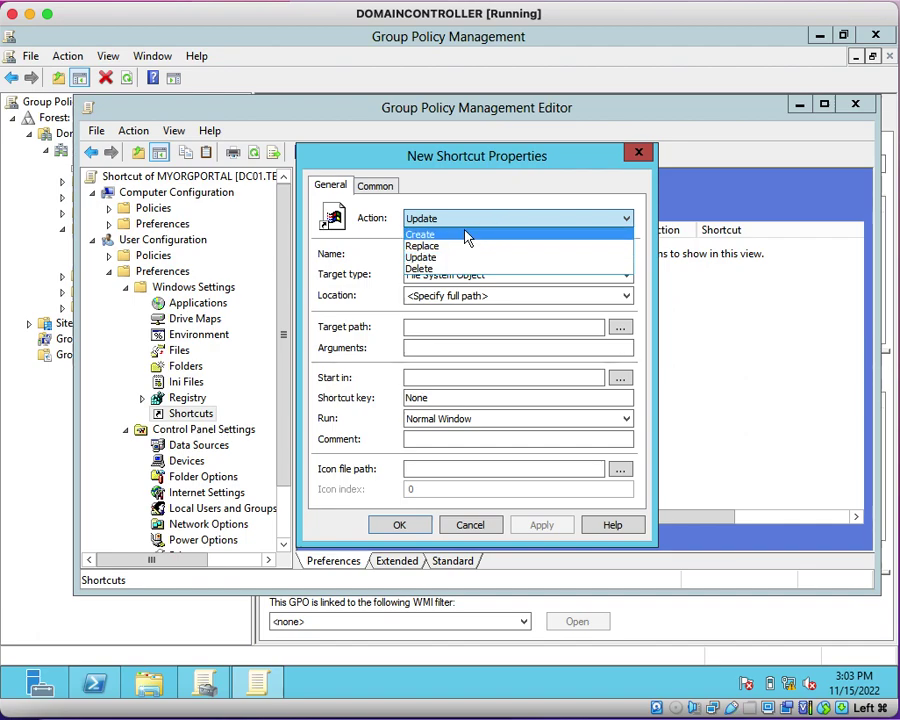
click(457, 236)
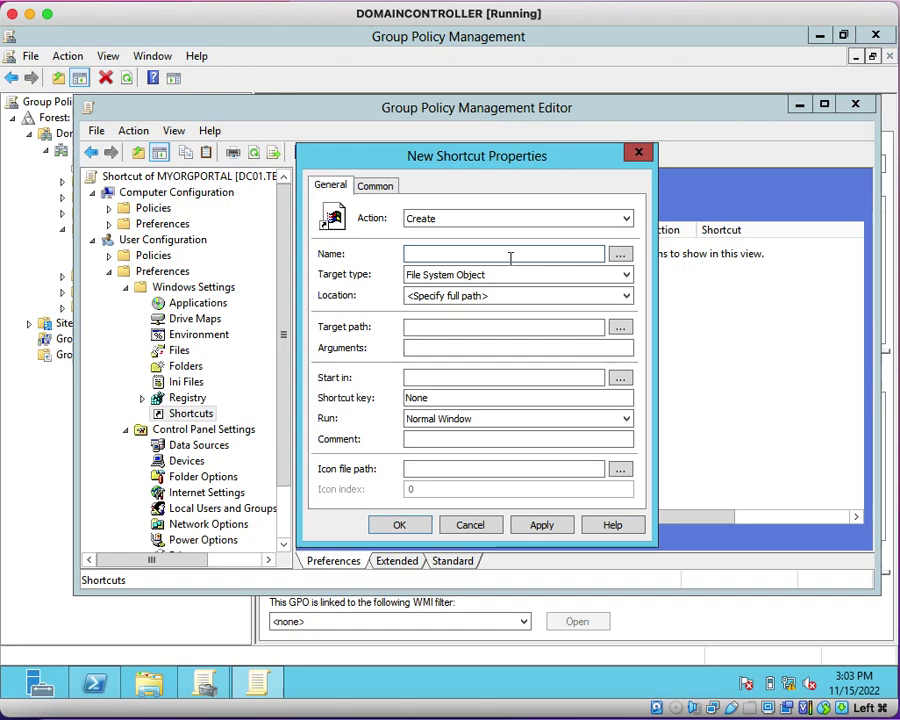
text(M)
text(YORG)
text(PORT)
text(AL)
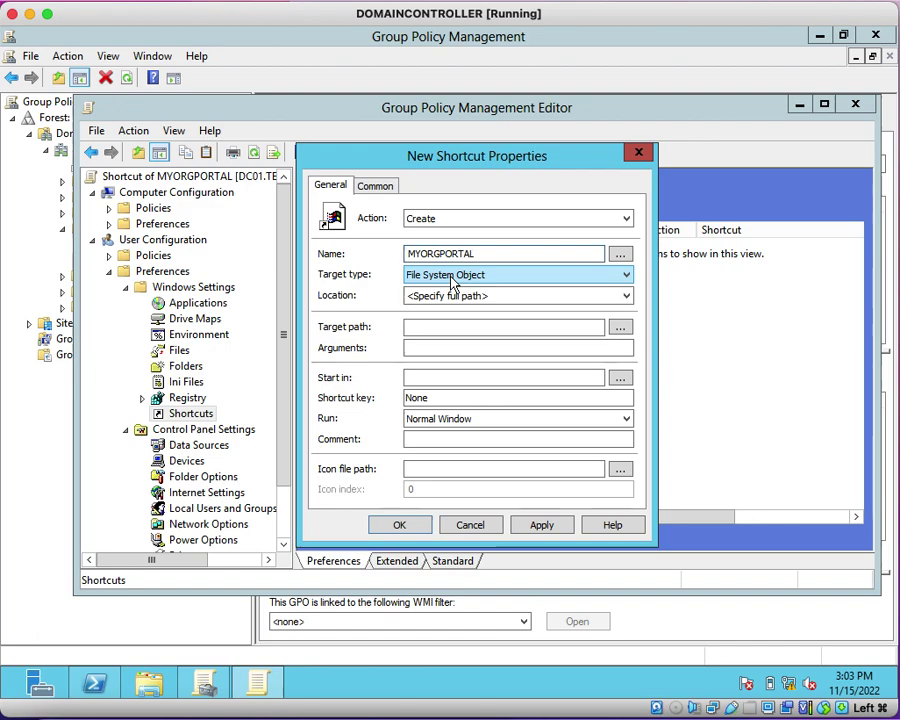
click(450, 283)
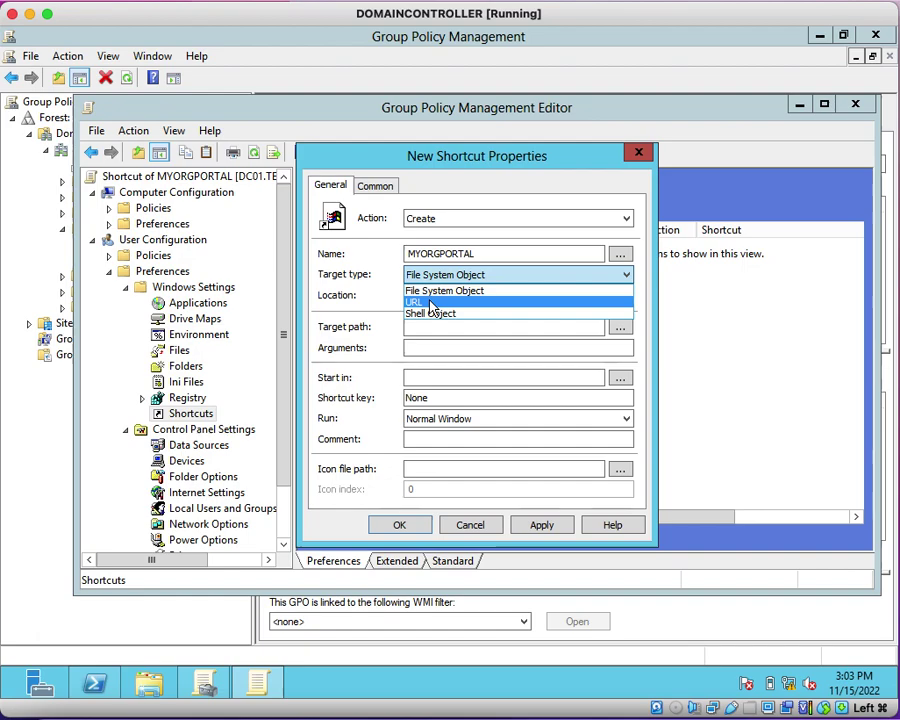
click(430, 303)
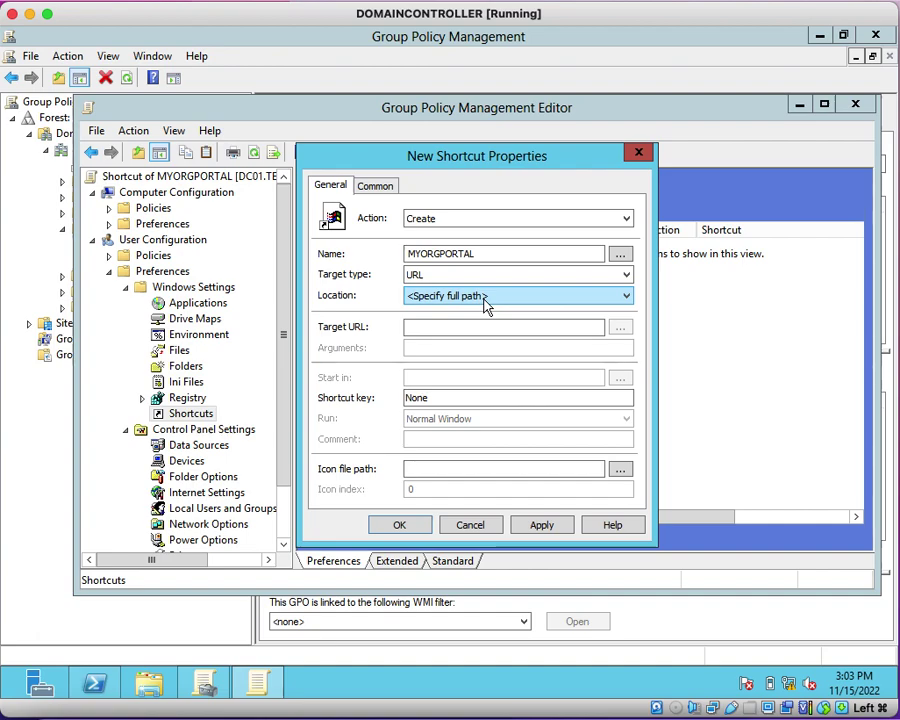
click(485, 300)
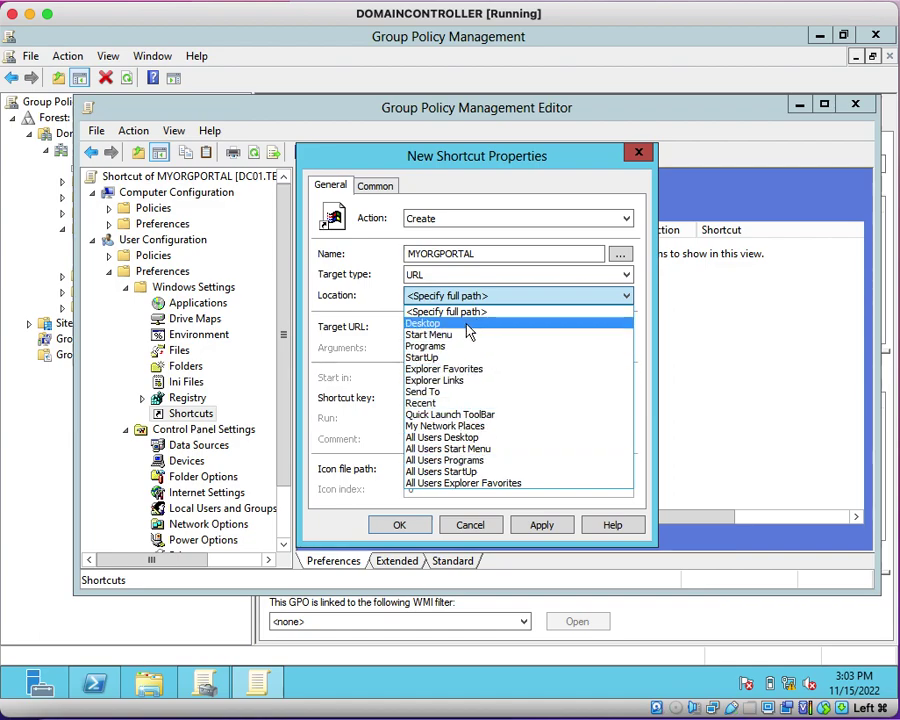
click(467, 324)
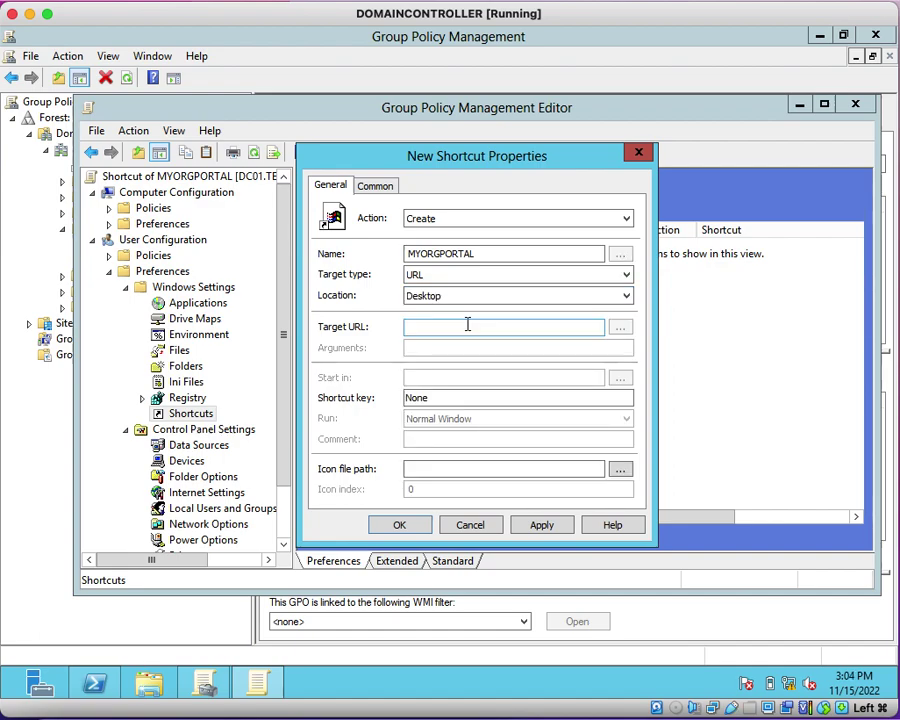
click(438, 325)
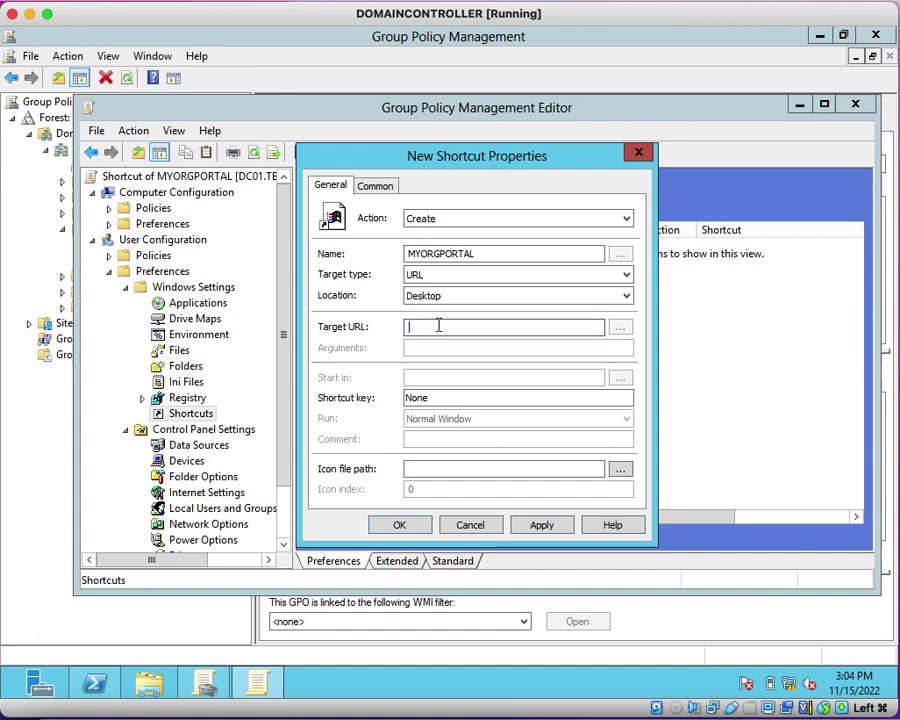
text(ww)
text(w.my)
text(orgportal.com)
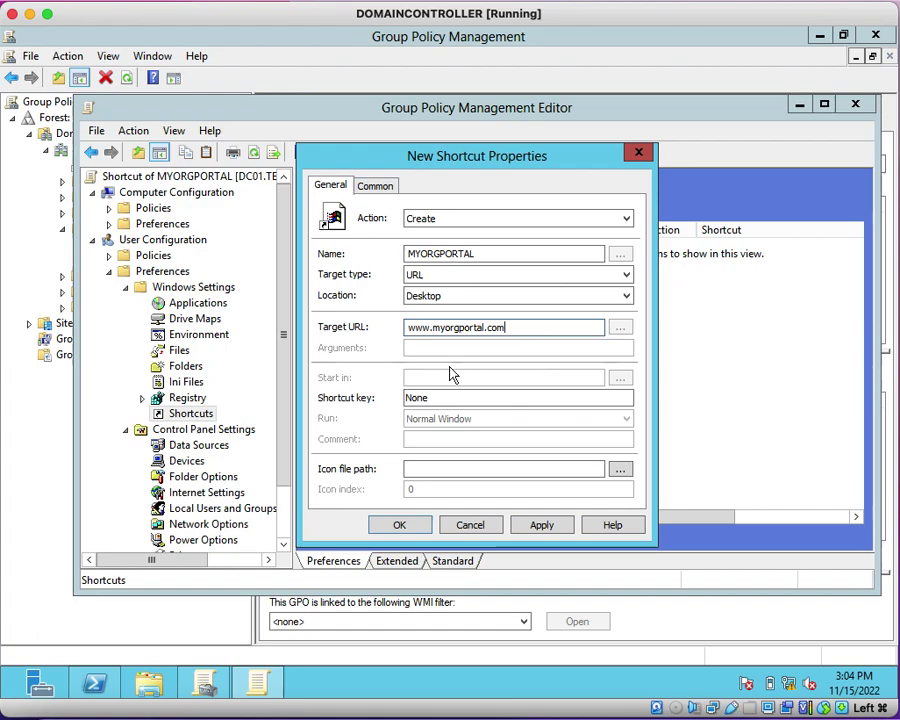
Step: Save the MYORGPORTAL shortcut item and close the policy editor
click(541, 526)
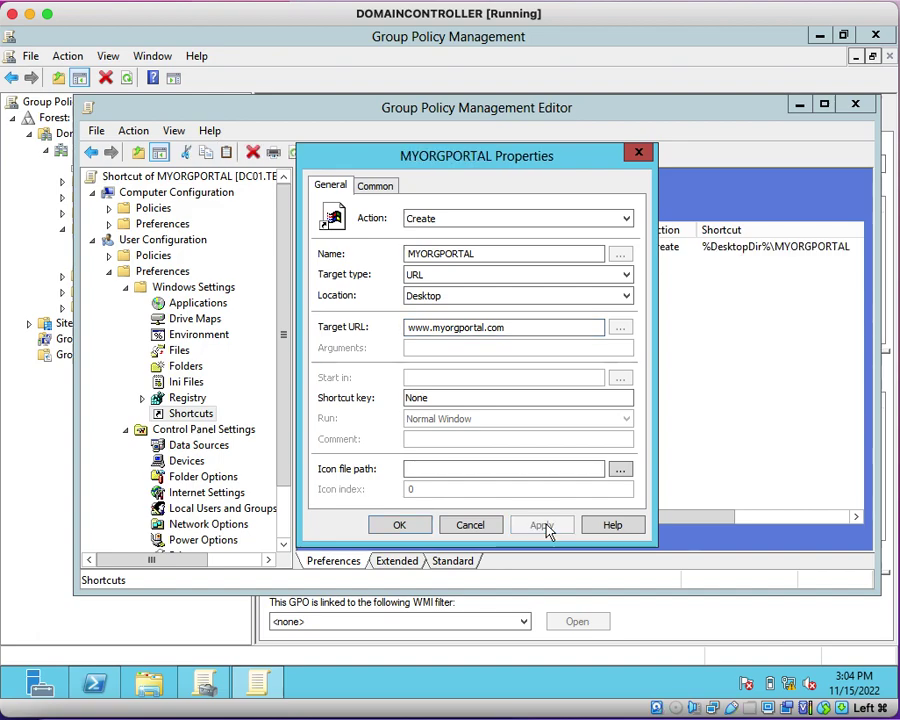
click(420, 528)
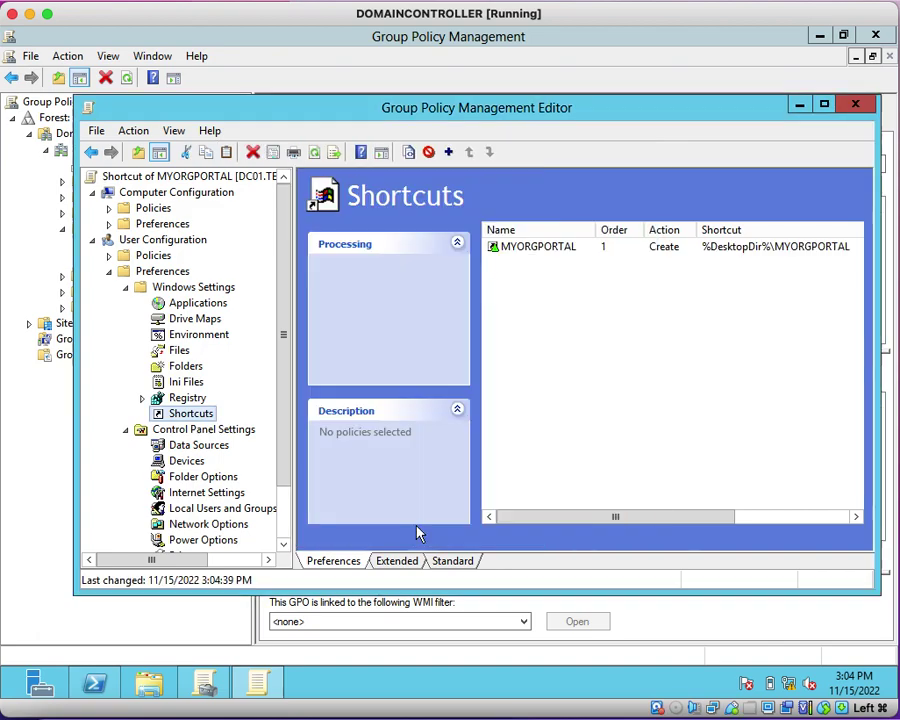
click(663, 364)
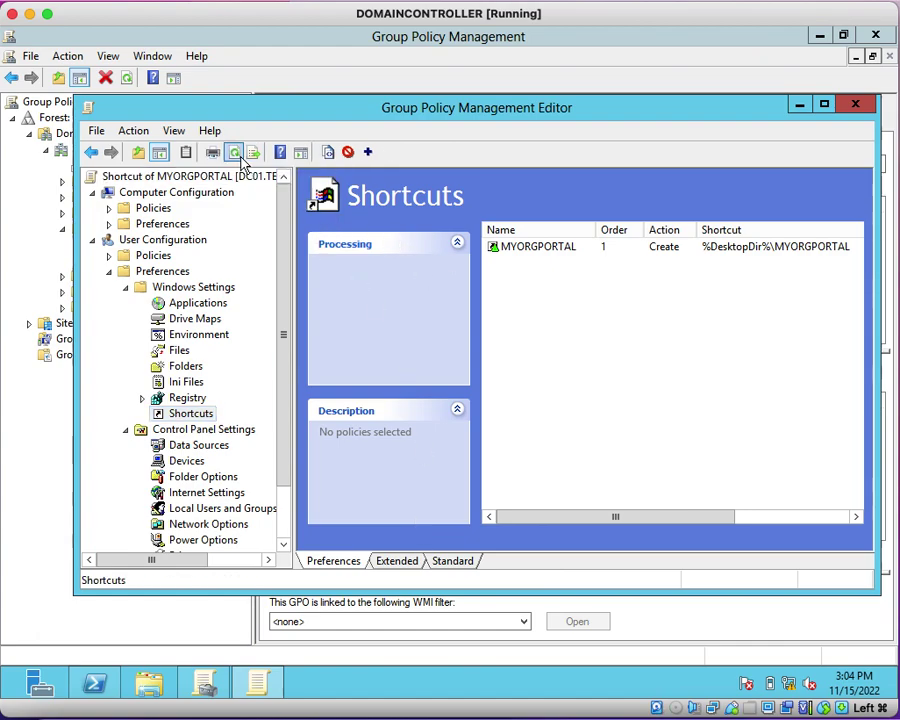
click(857, 104)
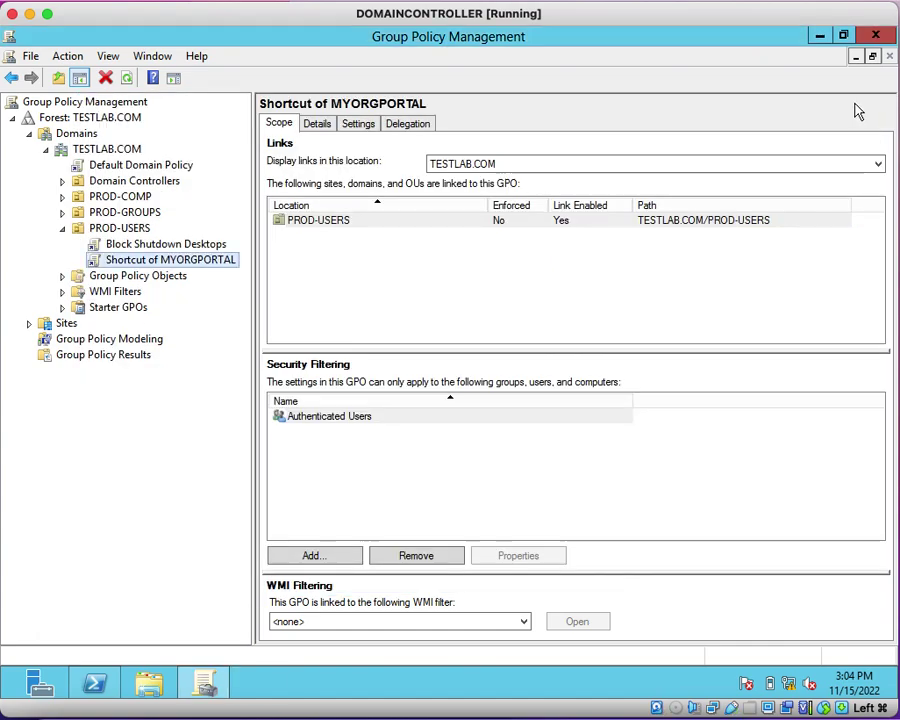
Step: Refresh the Group Policy Management view and minimize the console
click(128, 79)
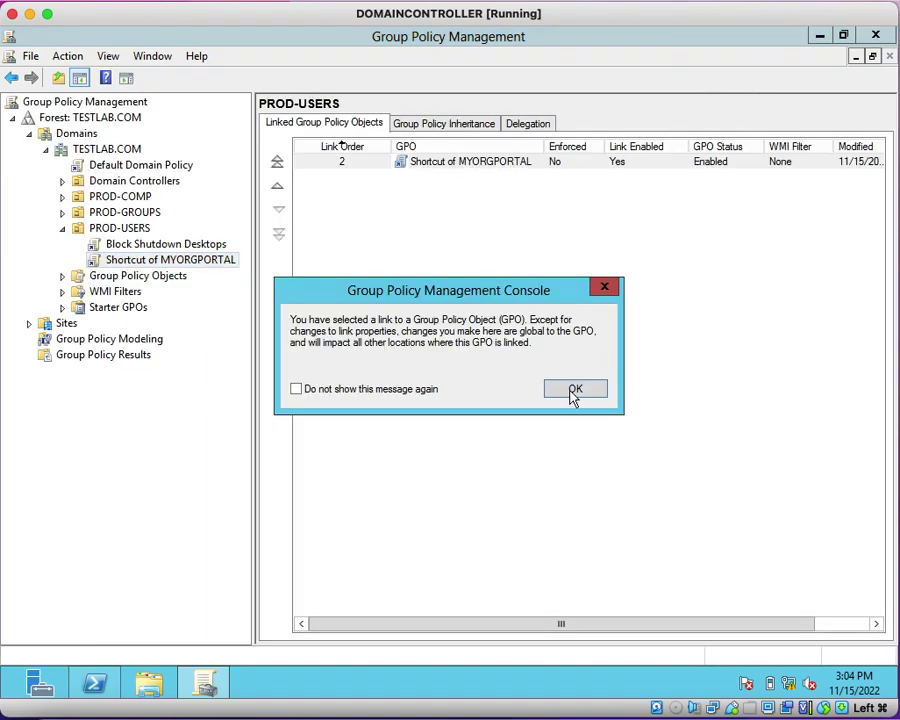
click(572, 392)
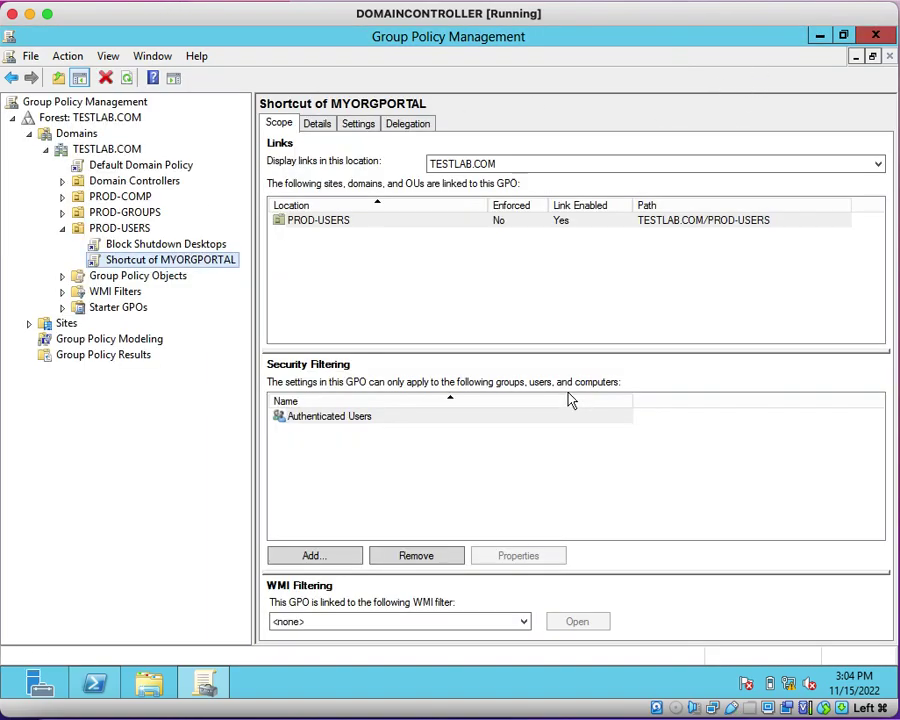
click(819, 36)
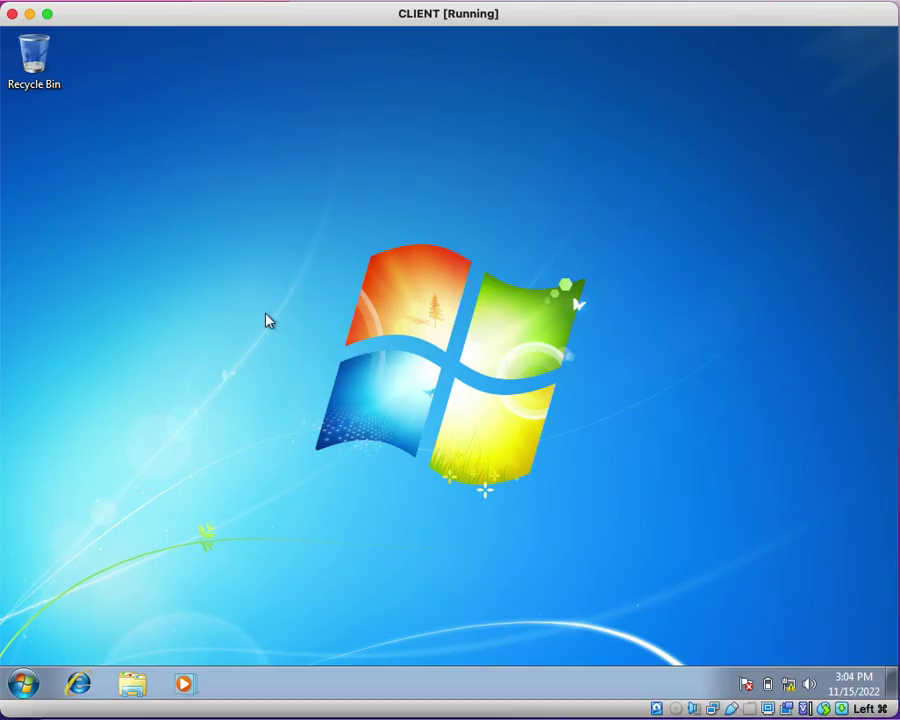
Step: Refresh the client desktop and log the current user off
right_click(266, 320)
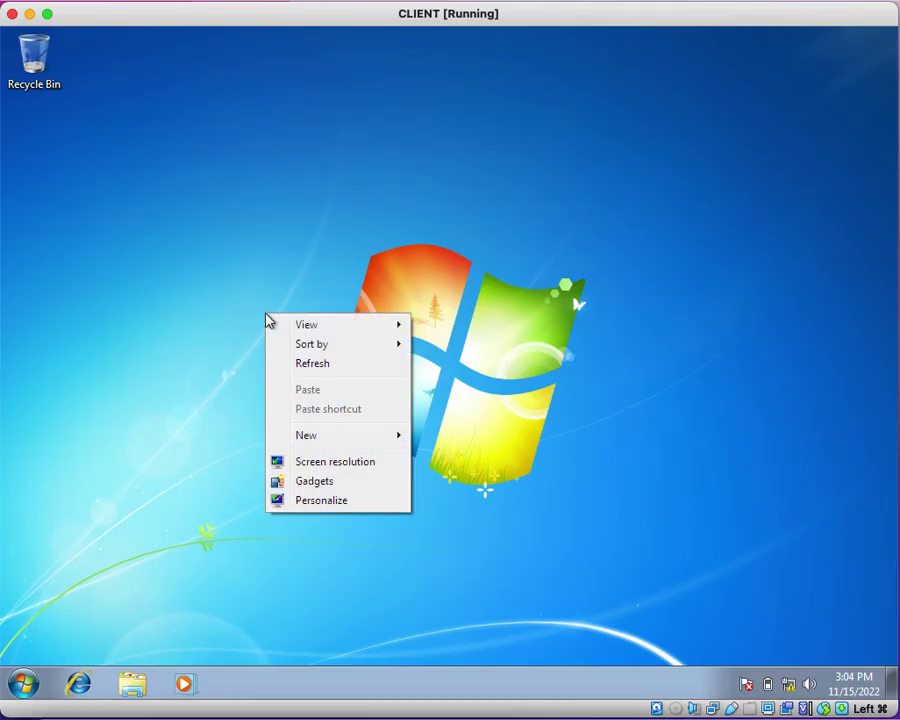
click(302, 368)
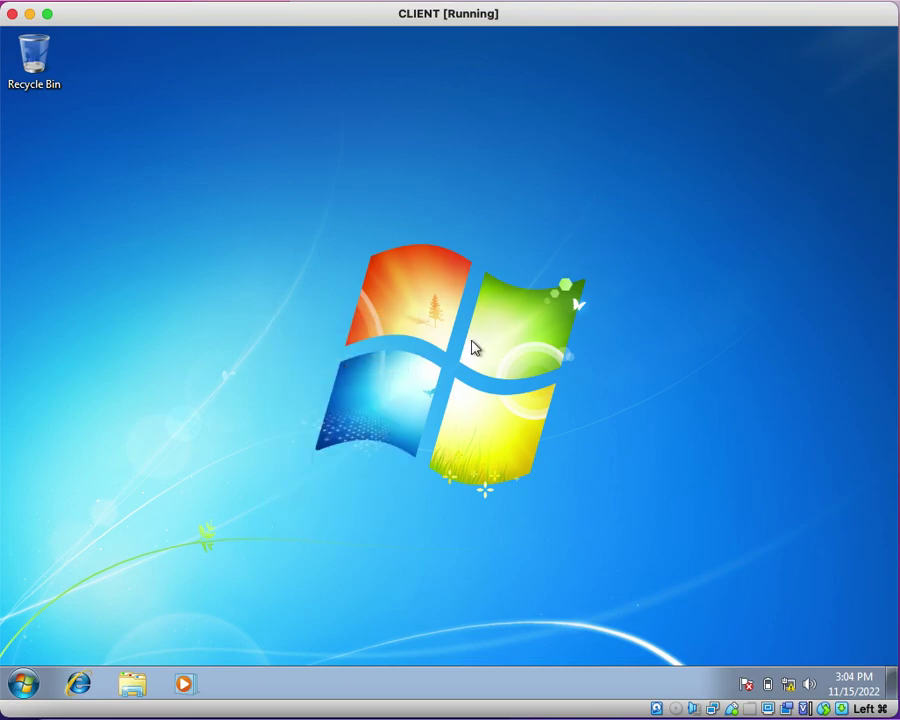
click(24, 684)
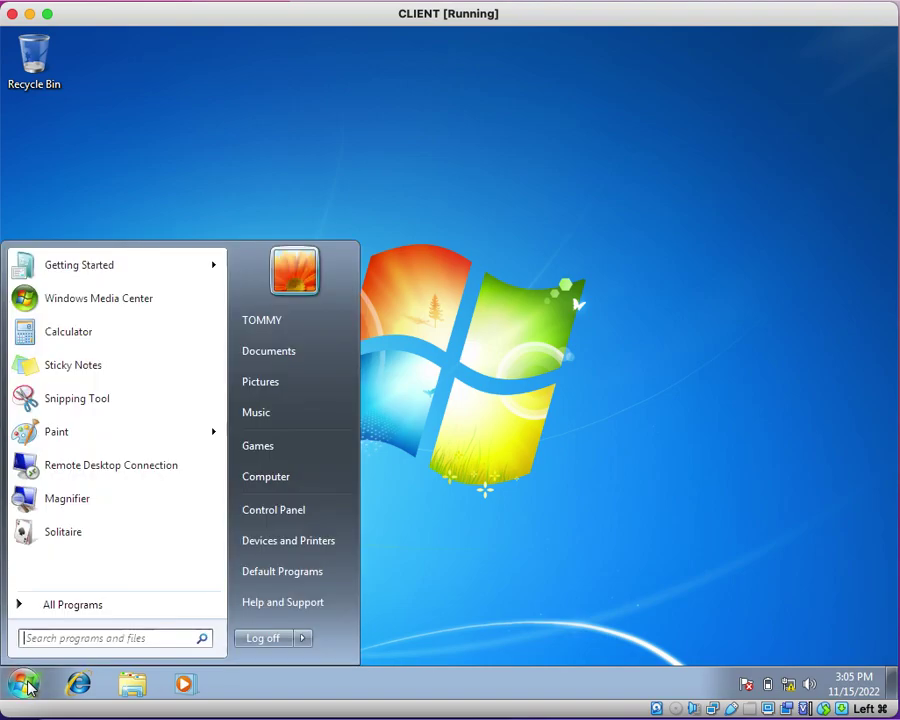
click(258, 645)
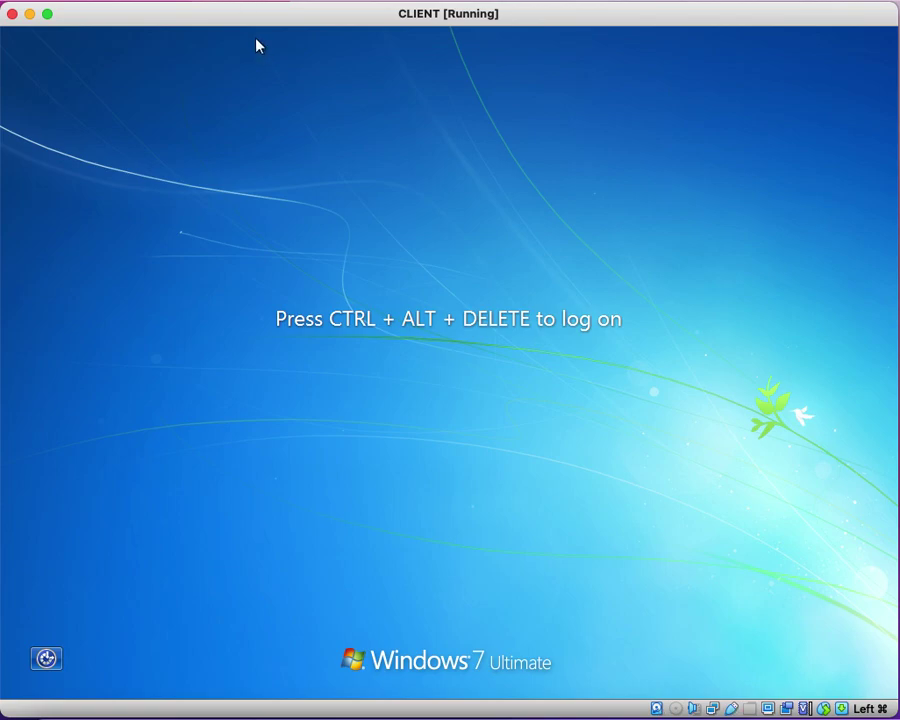
Step: Log back in with the user's password and select the MYORGPORTAL desktop shortcut
click(258, 2)
click(463, 65)
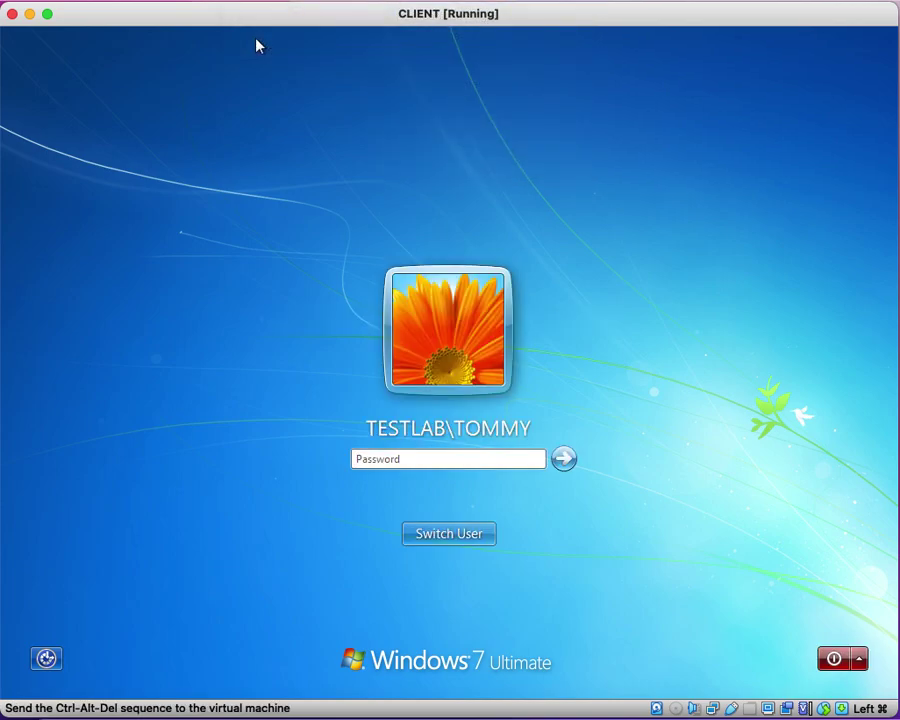
text(•••••••)
text(•••••)
key(Return)
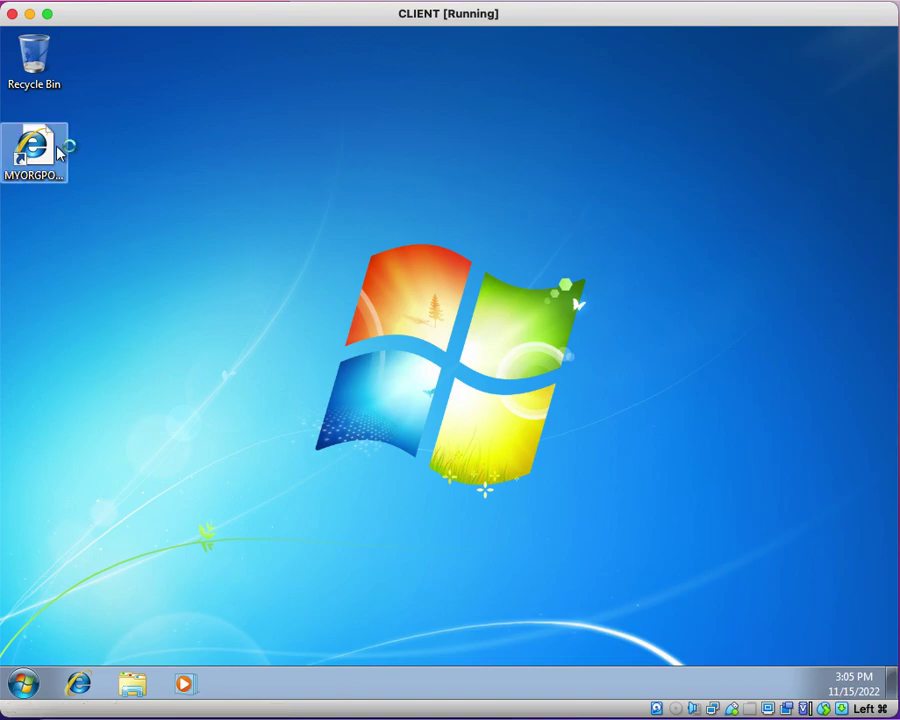
click(32, 152)
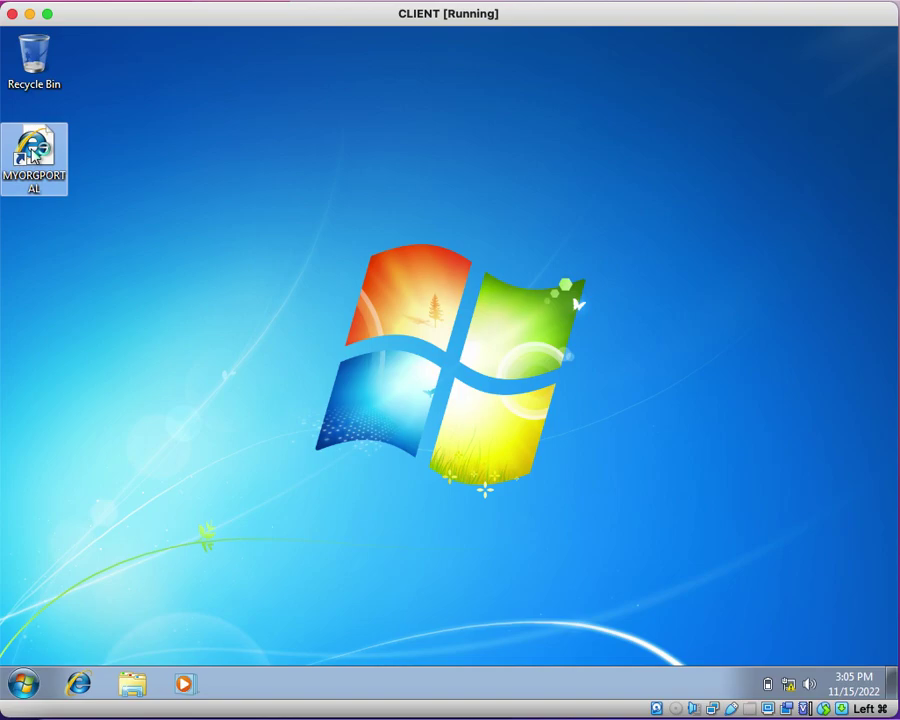
Step: Open the MYORGPORTAL shortcut in Internet Explorer, then close the browser after its error page
double_click(33, 150)
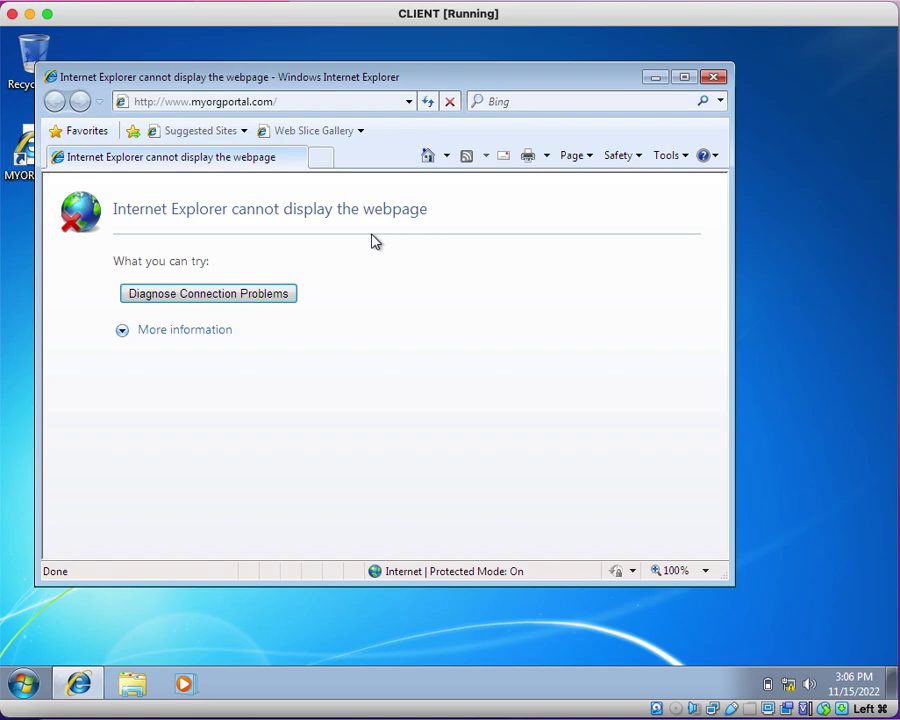
click(708, 80)
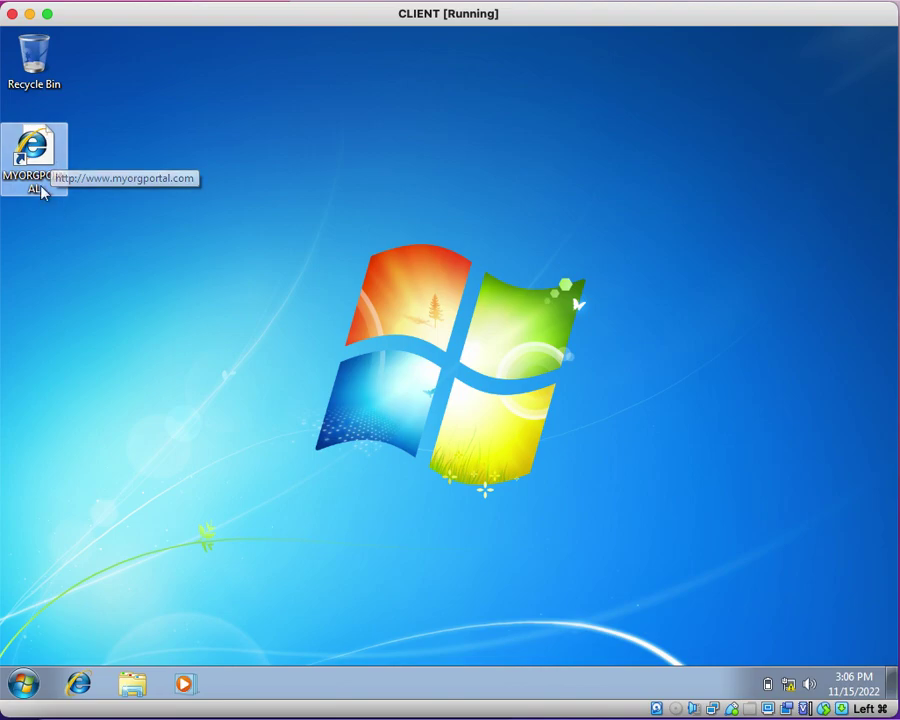
click(410, 357)
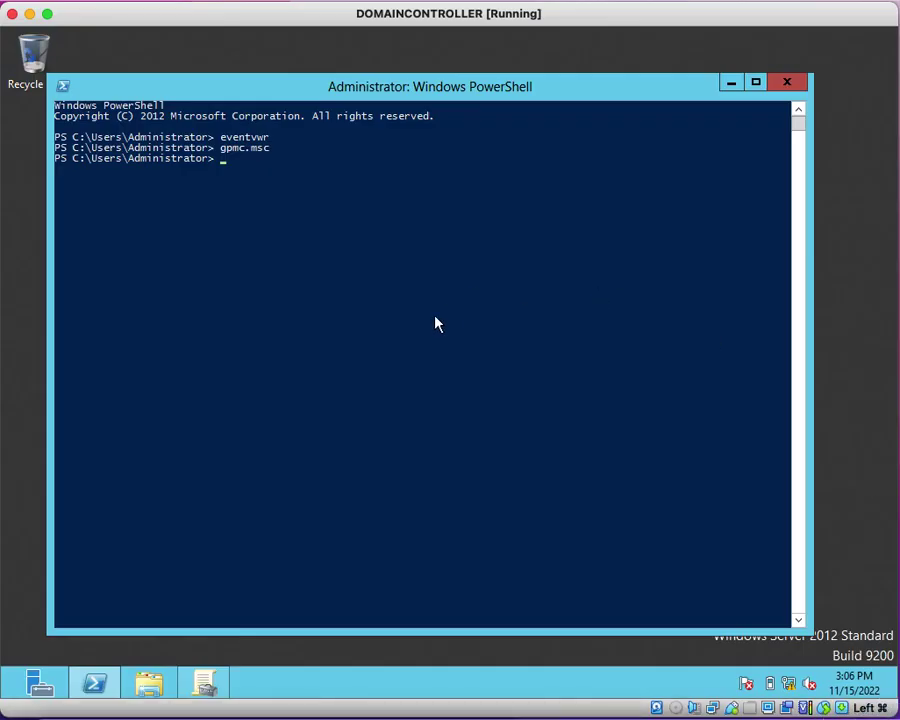
Step: On the domain controller, open the Shortcut of MYORGPORTAL GPO for editing
click(425, 329)
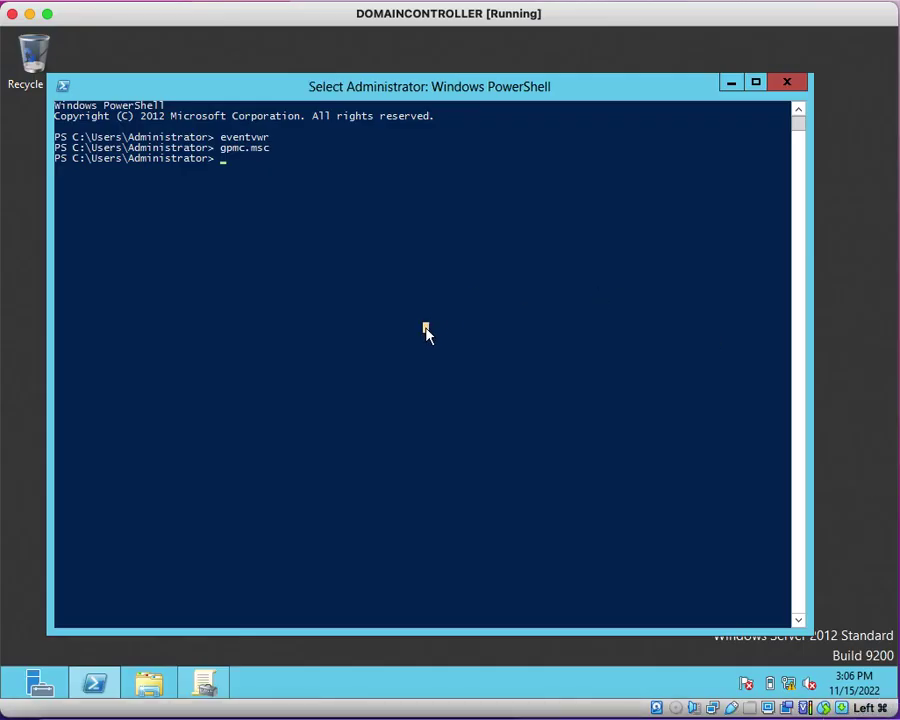
click(205, 683)
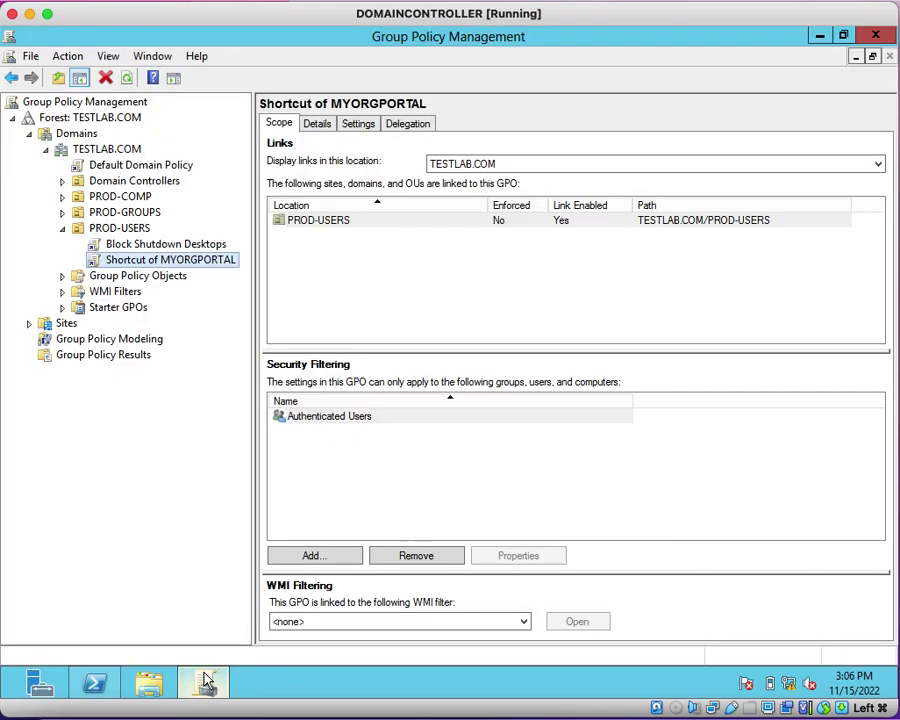
click(213, 260)
right_click(213, 260)
click(160, 408)
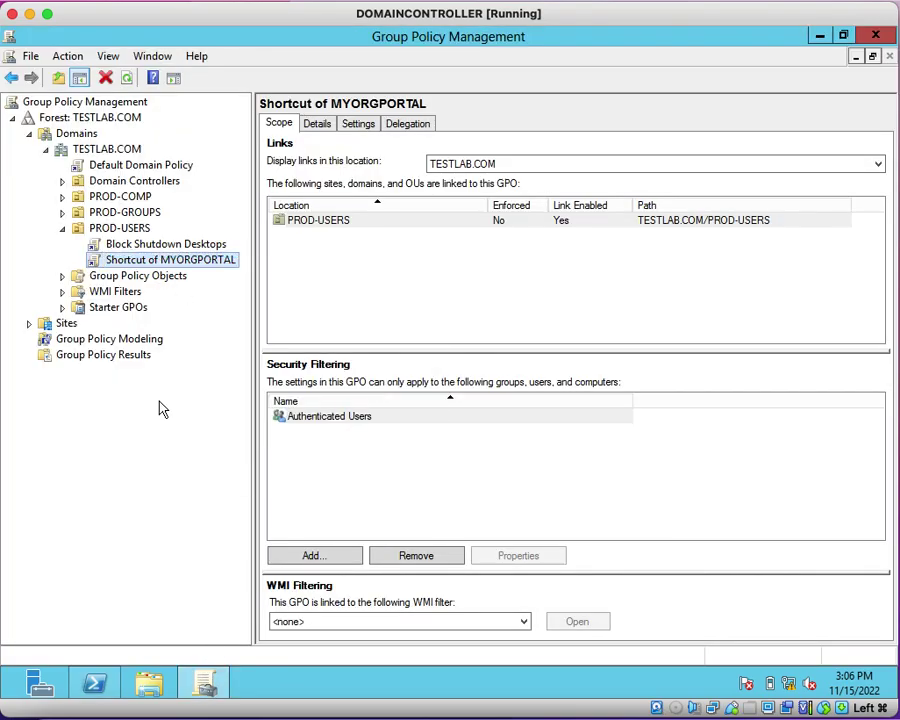
right_click(211, 262)
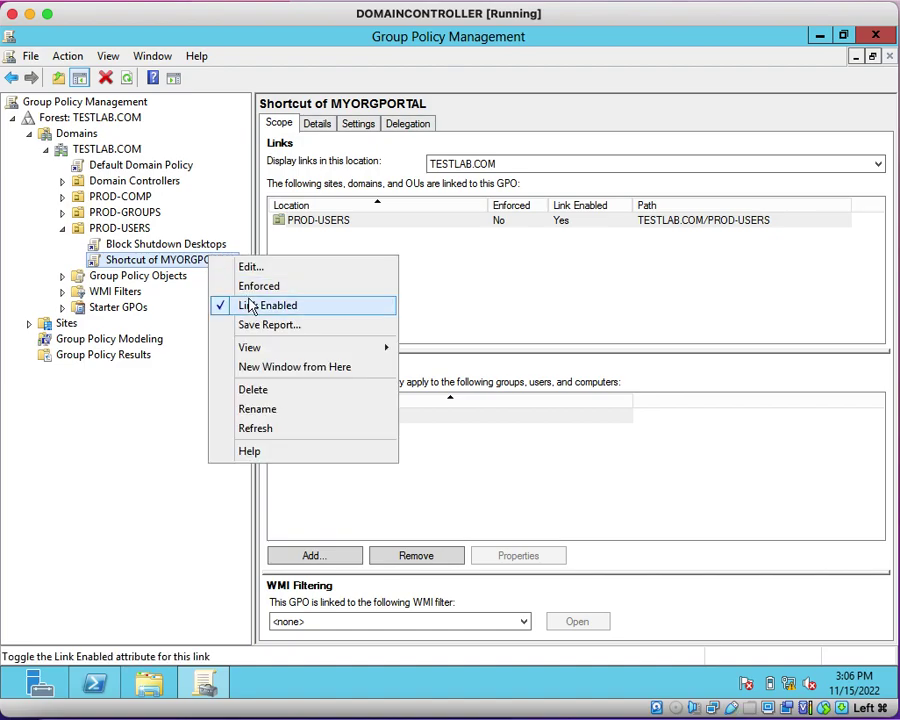
click(281, 268)
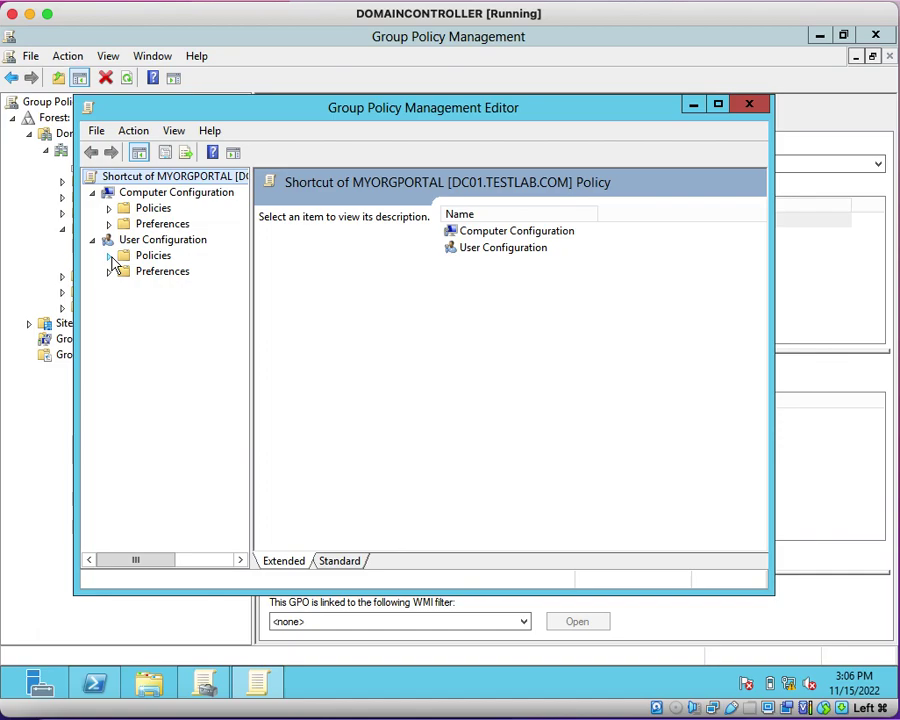
Step: Open the MYORGPORTAL shortcut item under Shortcuts and set its action to Update
click(110, 272)
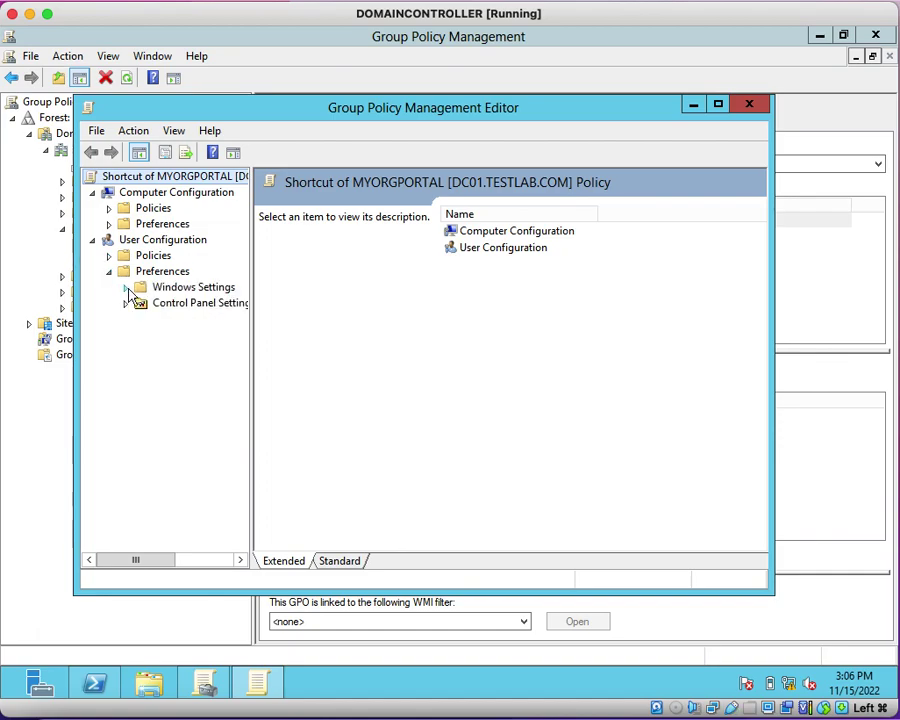
click(126, 288)
click(198, 414)
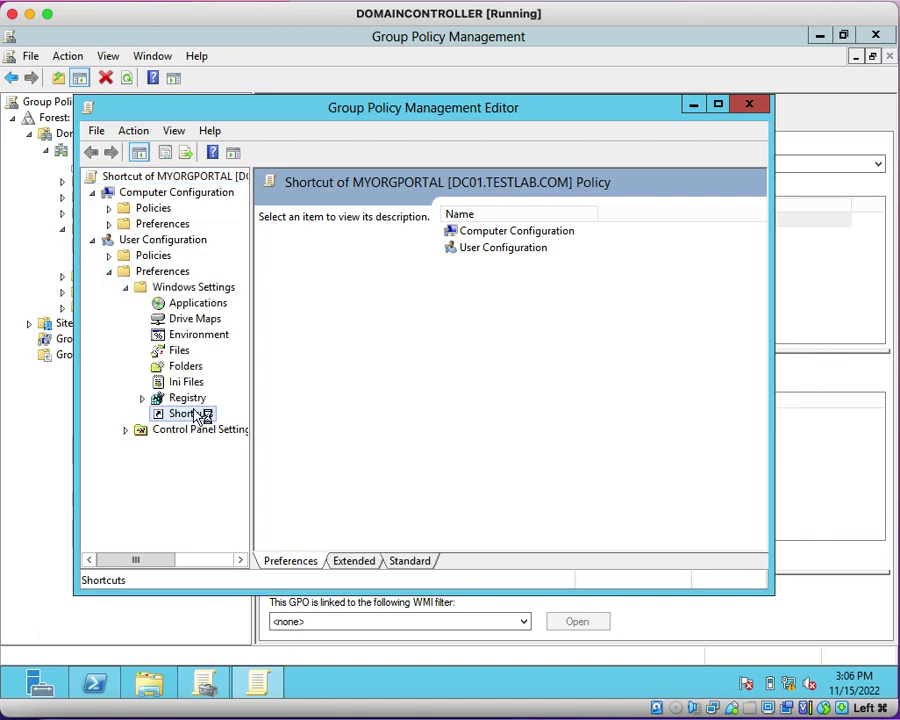
click(478, 249)
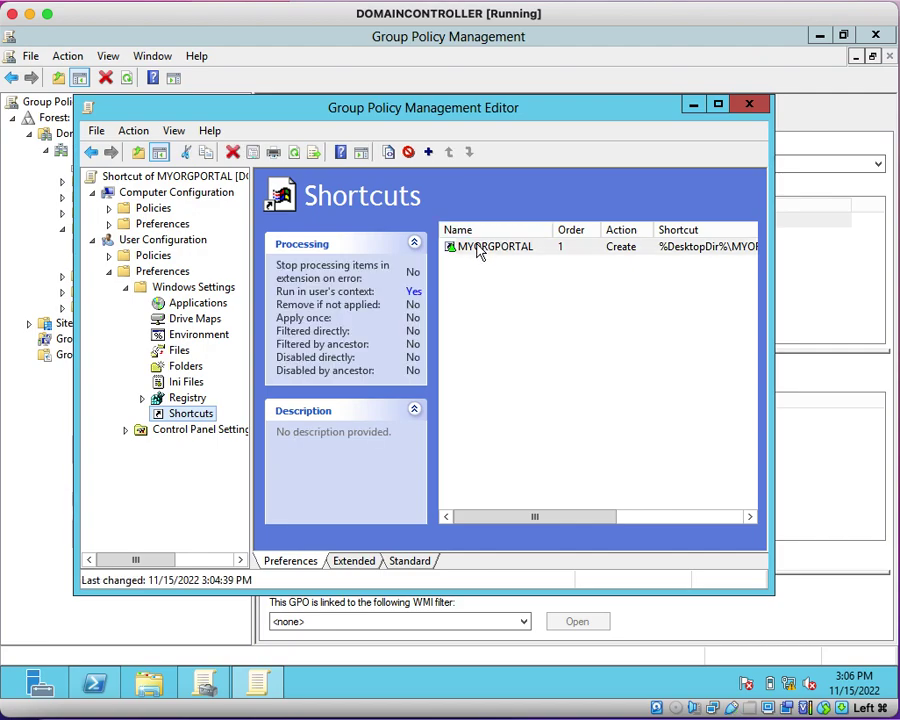
double_click(478, 249)
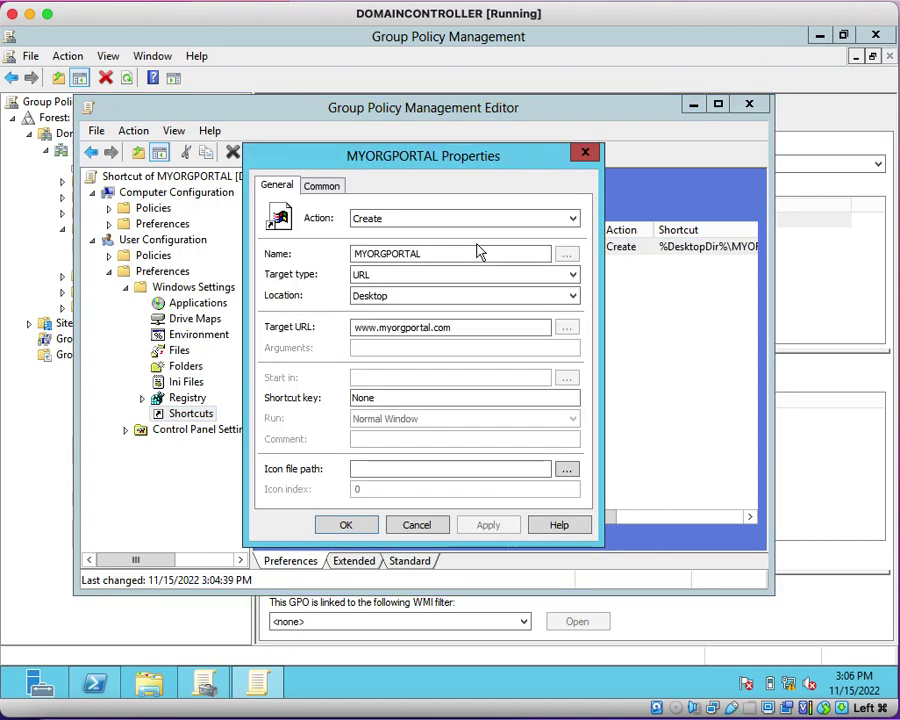
click(508, 222)
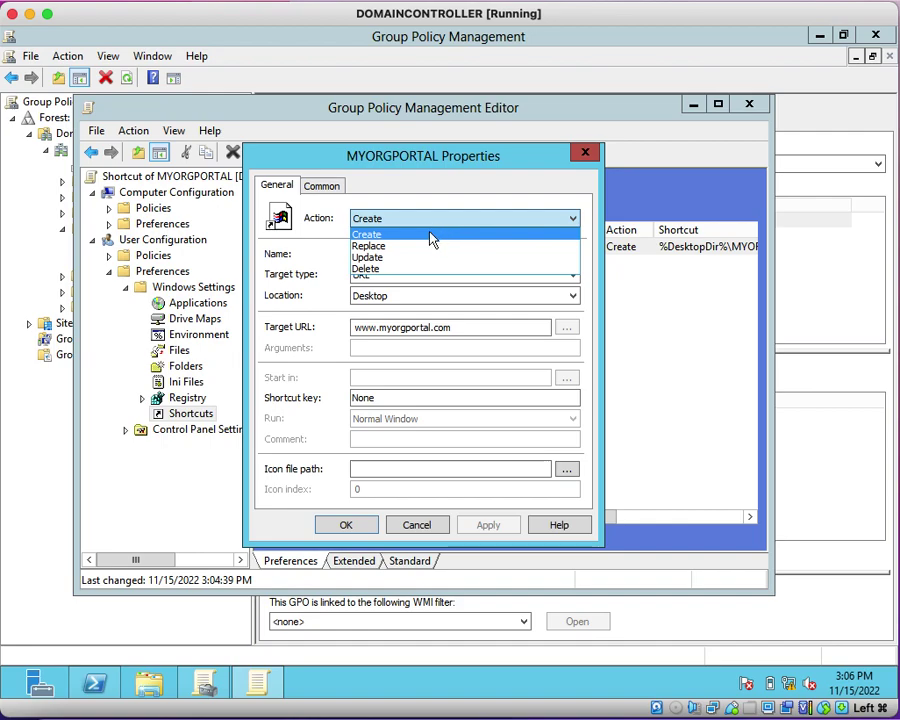
click(386, 257)
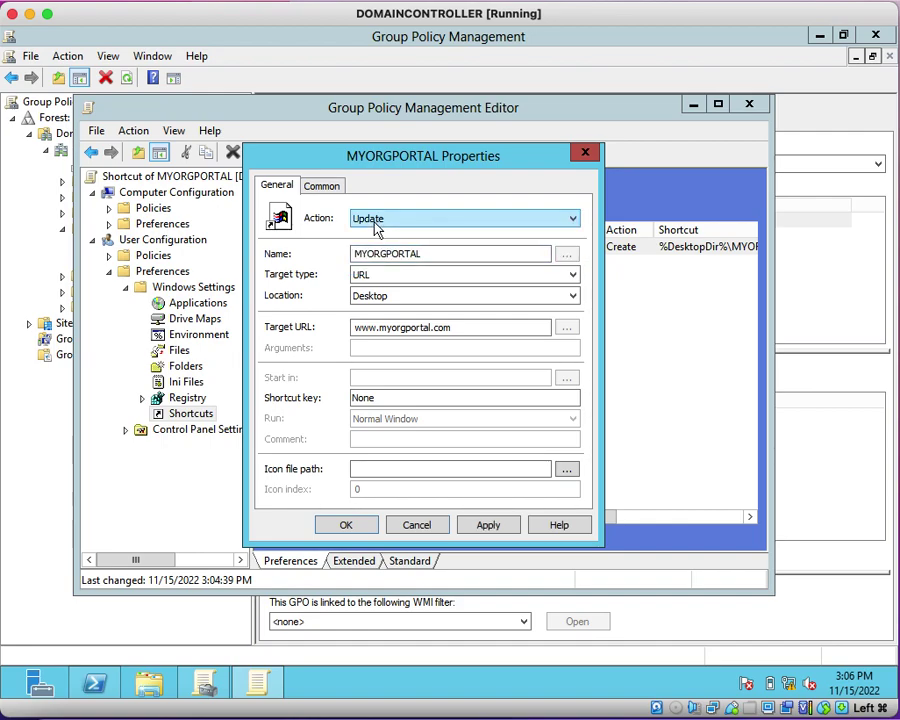
Step: Give the shortcut the green tree icon (SHELL32.dll index 41) and save it
click(566, 470)
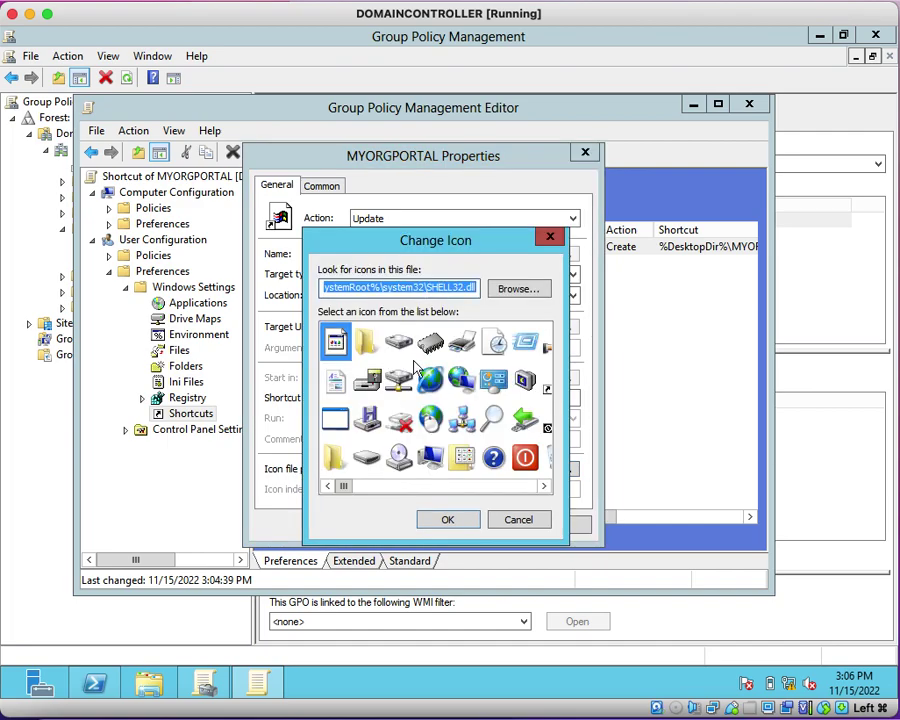
click(549, 236)
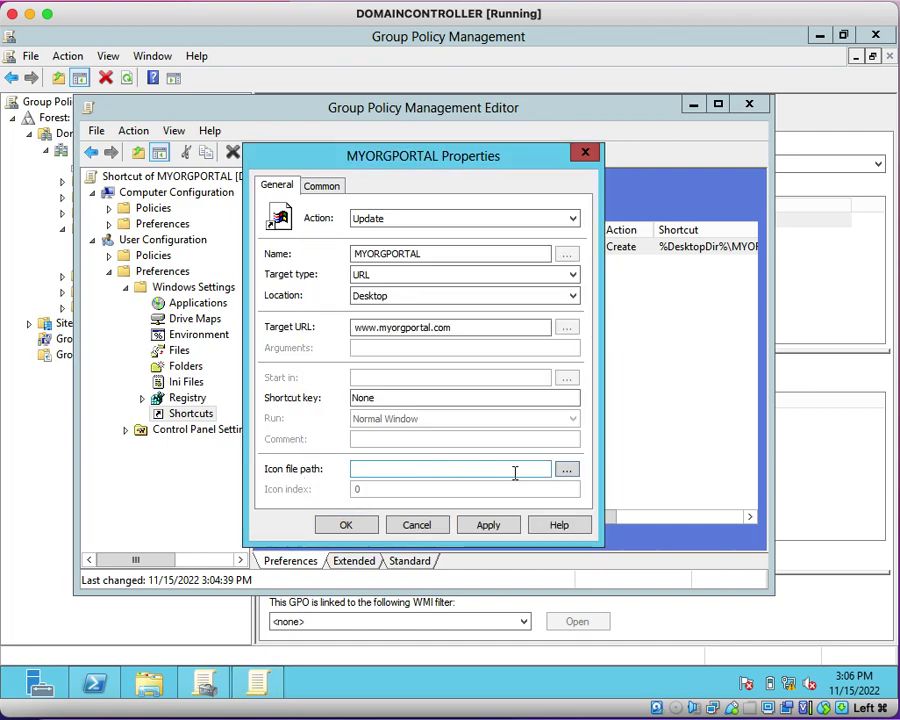
click(565, 470)
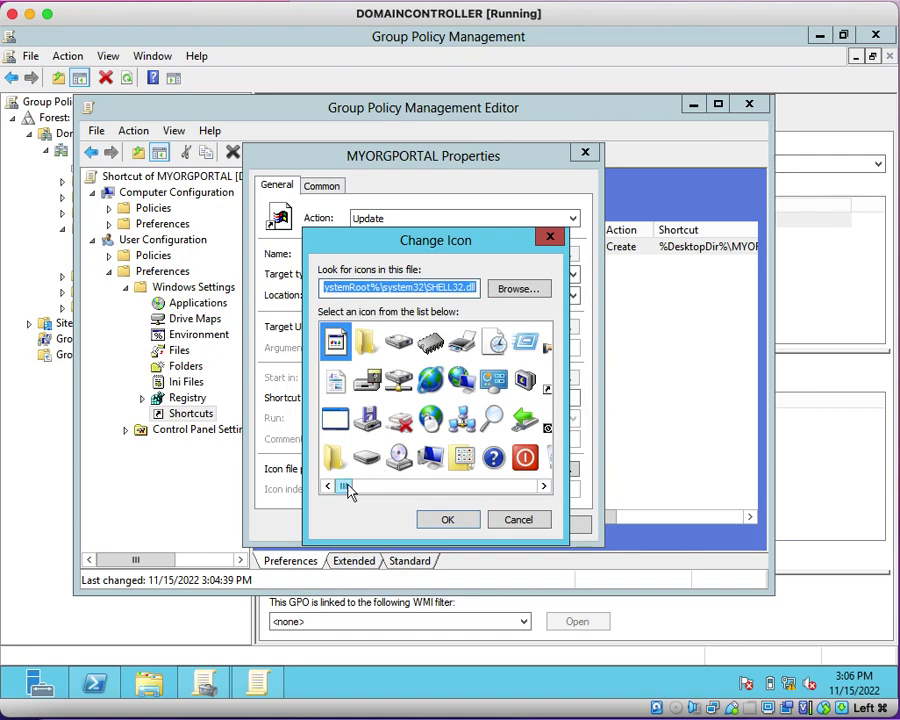
click(542, 487)
click(542, 487)
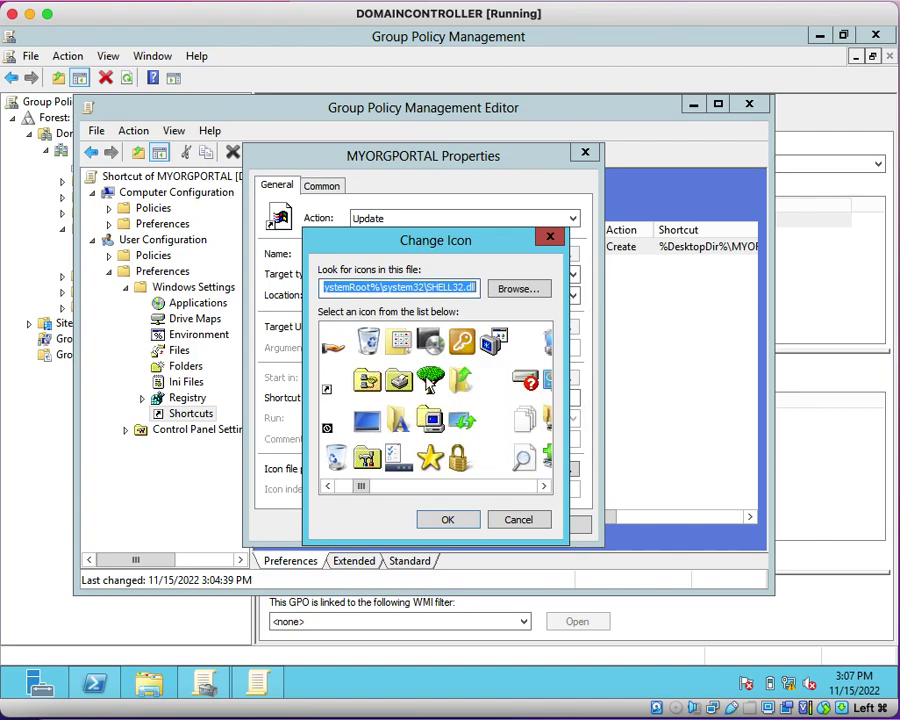
click(430, 380)
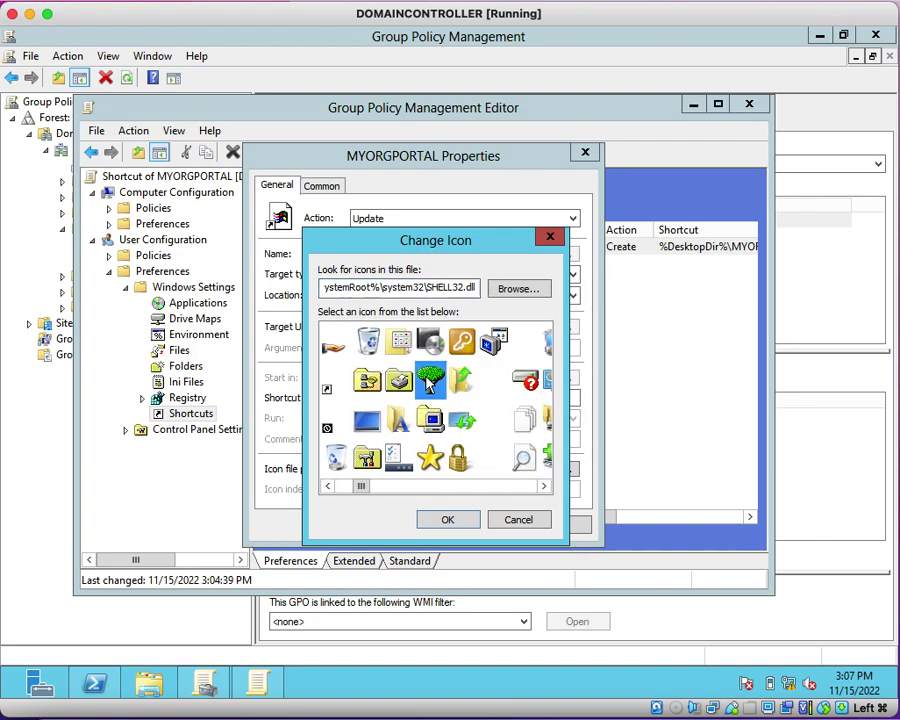
click(448, 521)
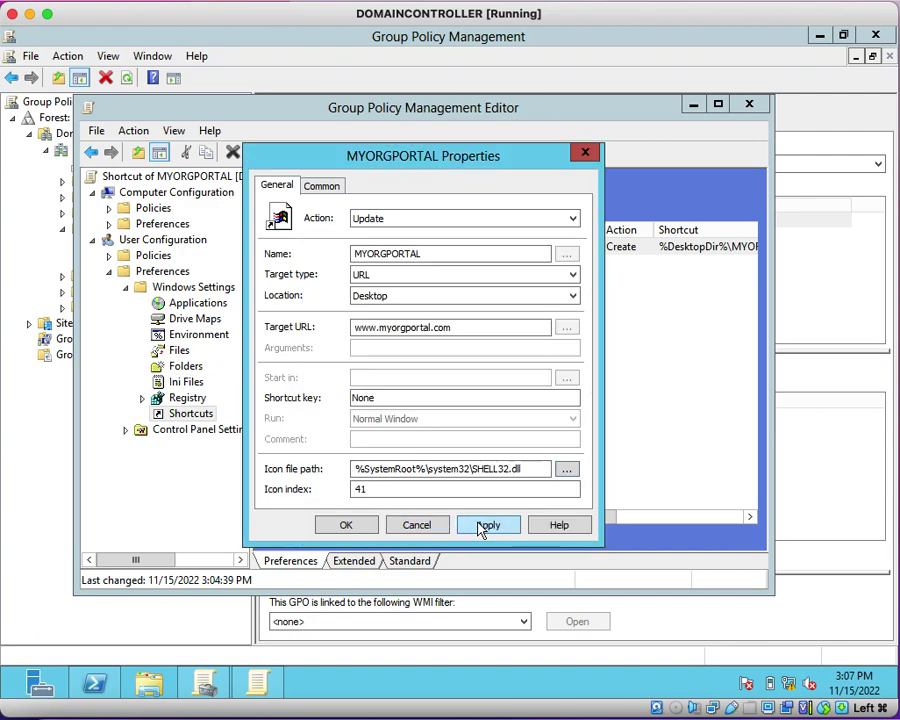
click(483, 526)
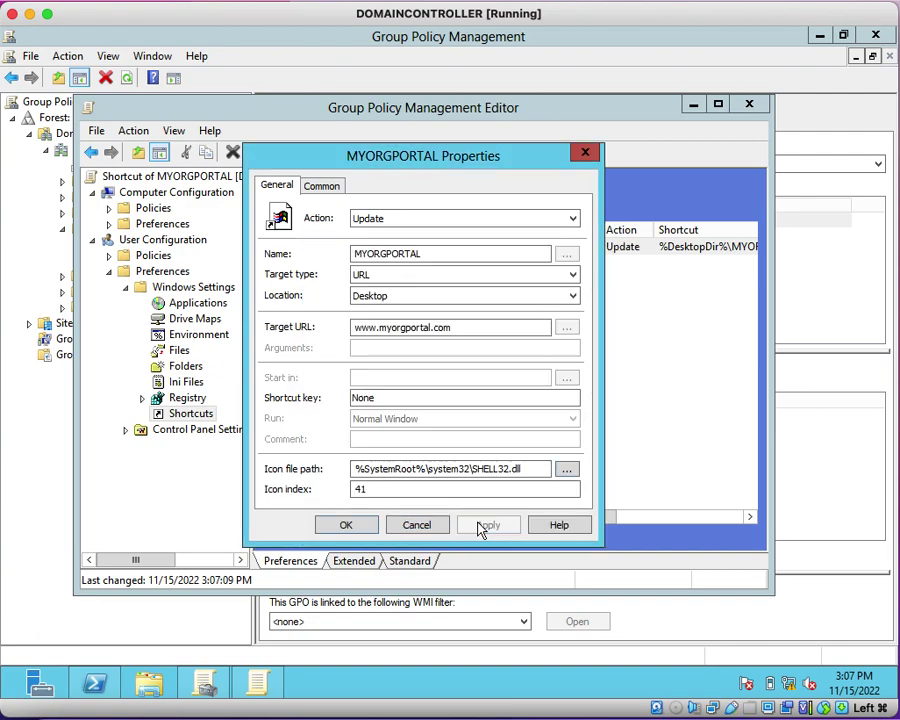
click(333, 530)
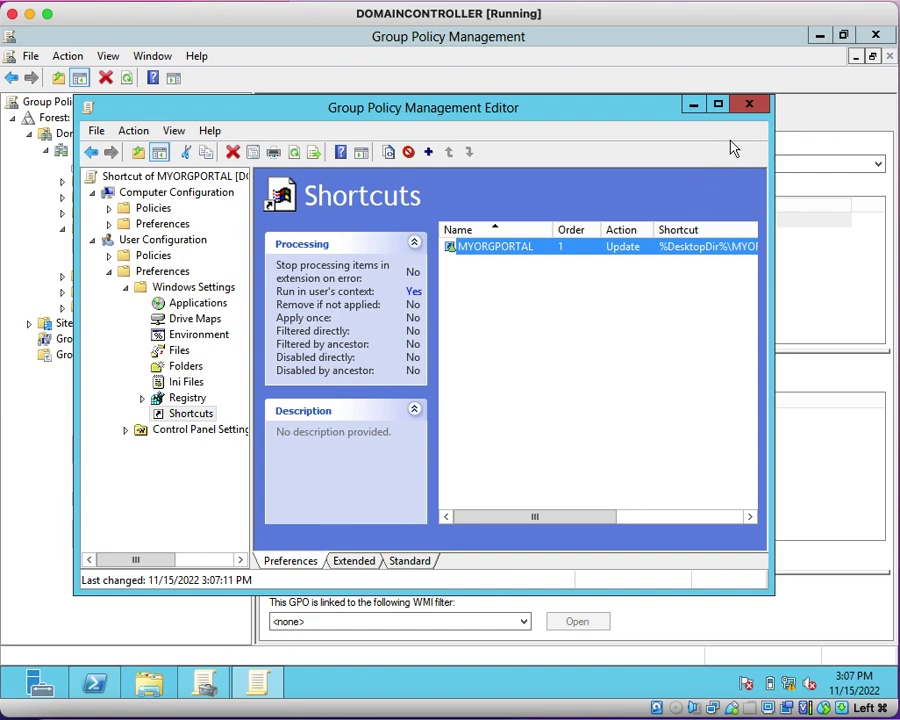
Step: Close the policy editor and refresh the Group Policy Management view
click(752, 106)
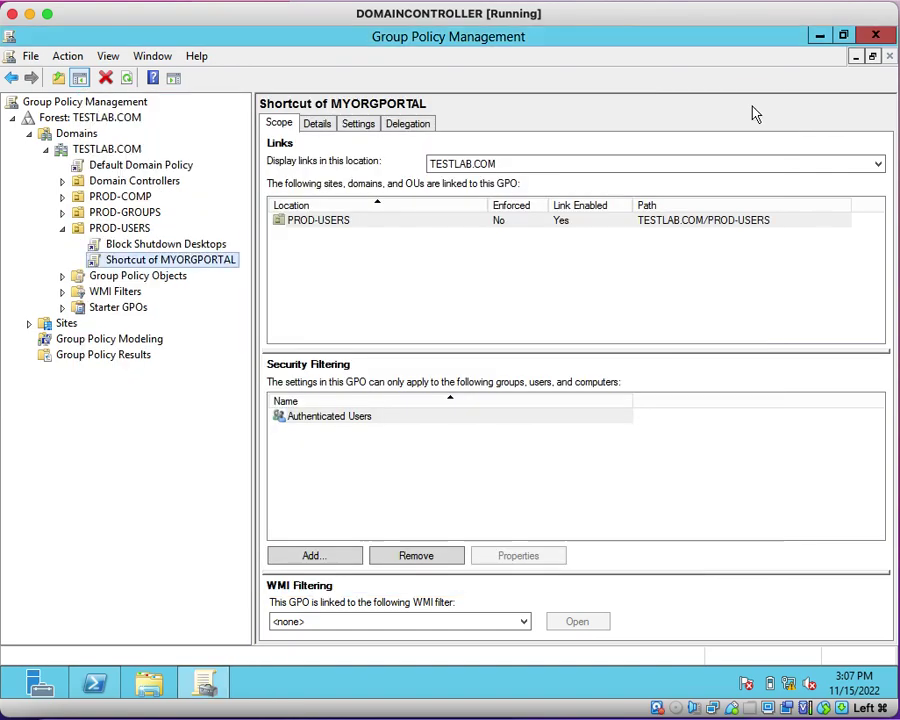
click(127, 78)
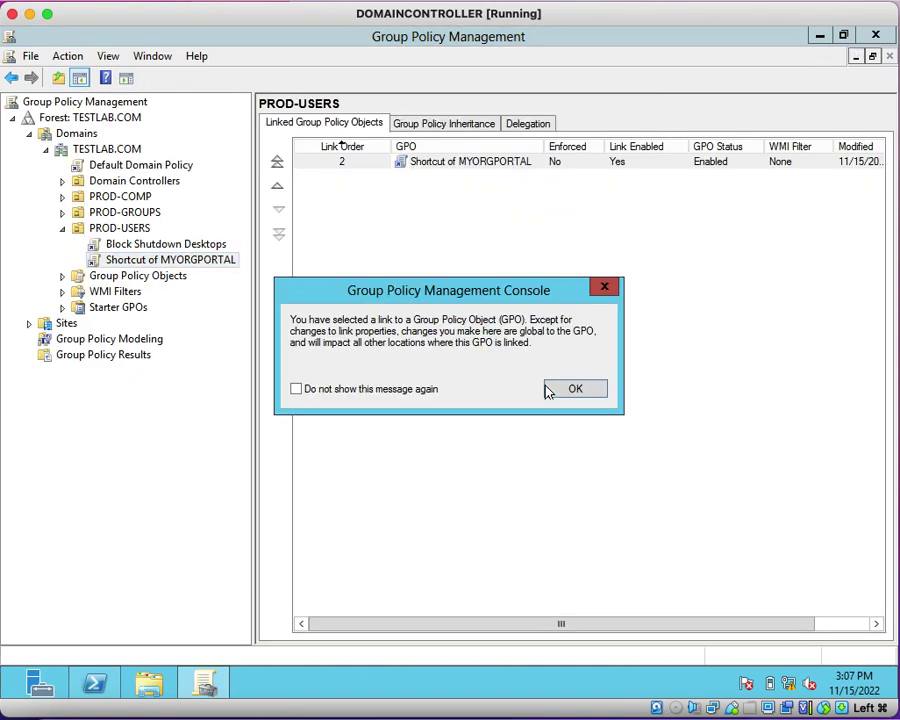
click(561, 390)
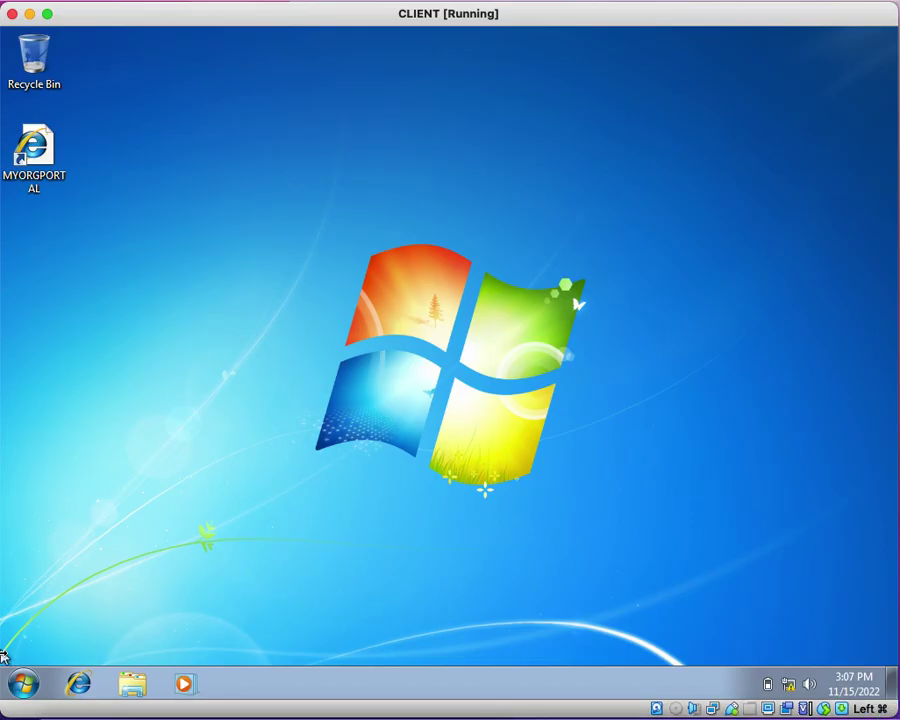
Step: Log the domain user off, then back on via Ctrl-Alt-Del and the account password
click(23, 684)
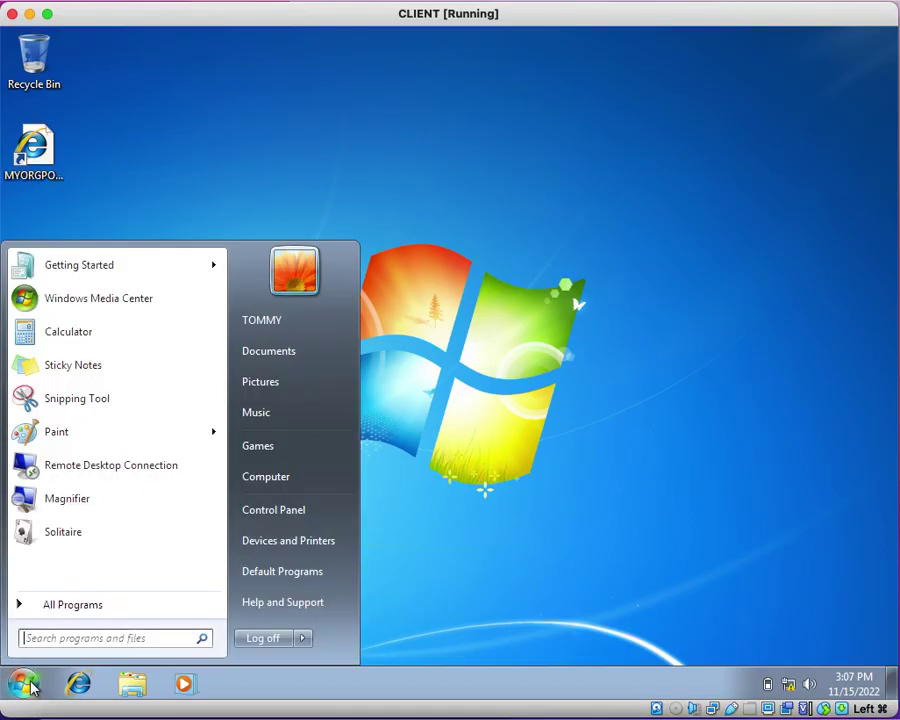
click(262, 639)
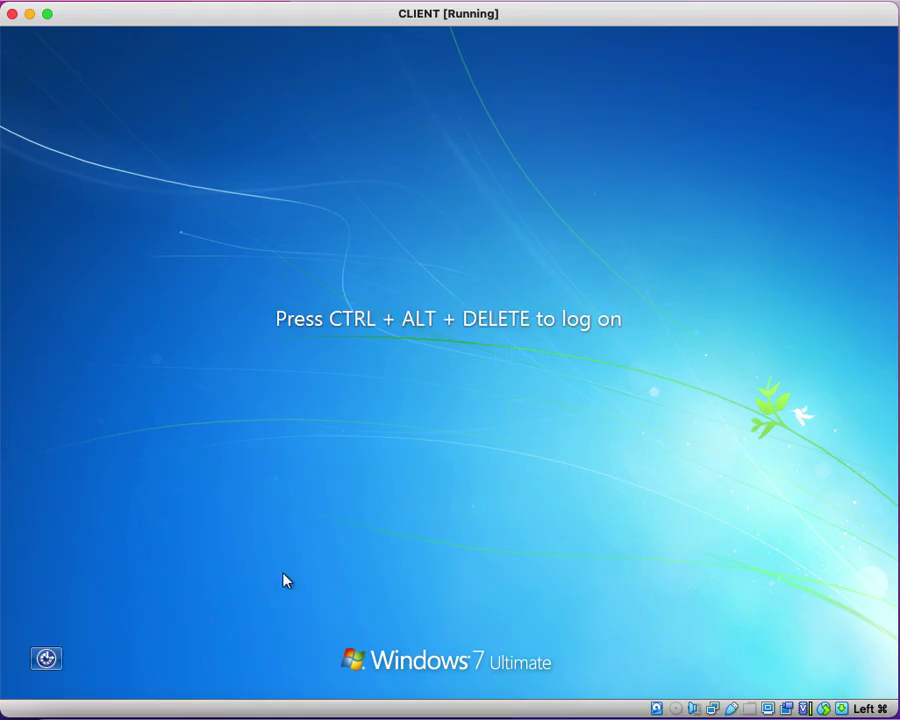
click(250, 1)
mouse_move(300, 16)
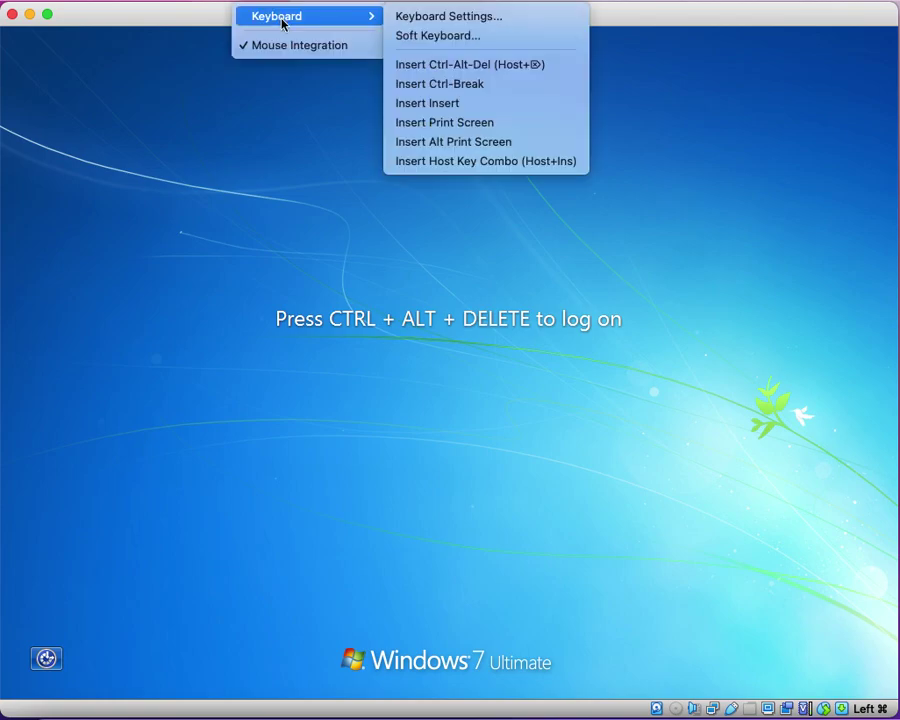
click(507, 67)
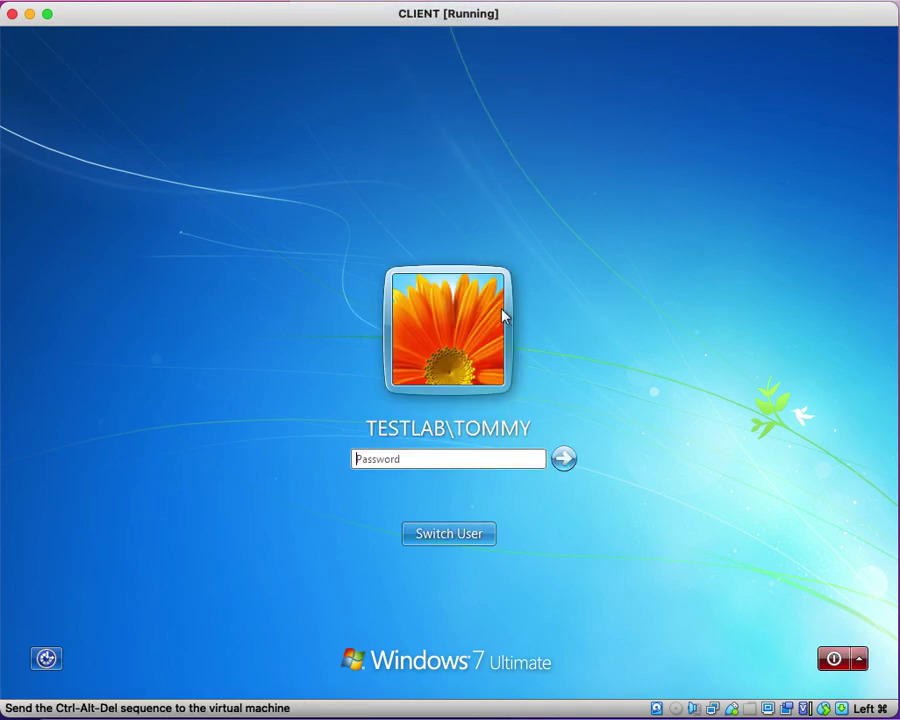
key(Return)
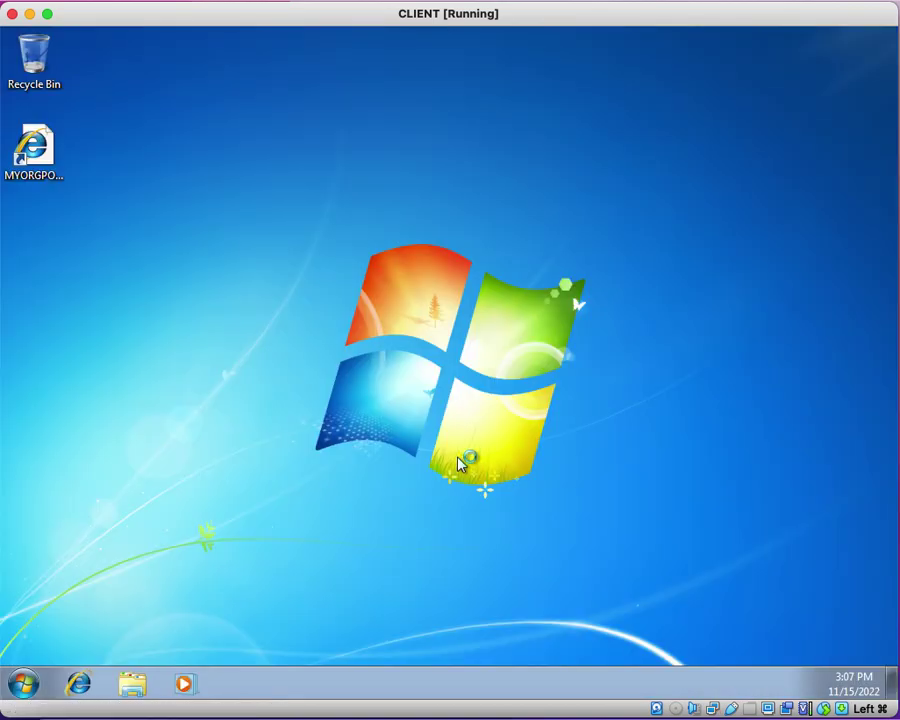
Step: Refresh the client desktop twice to check the shortcut
right_click(410, 306)
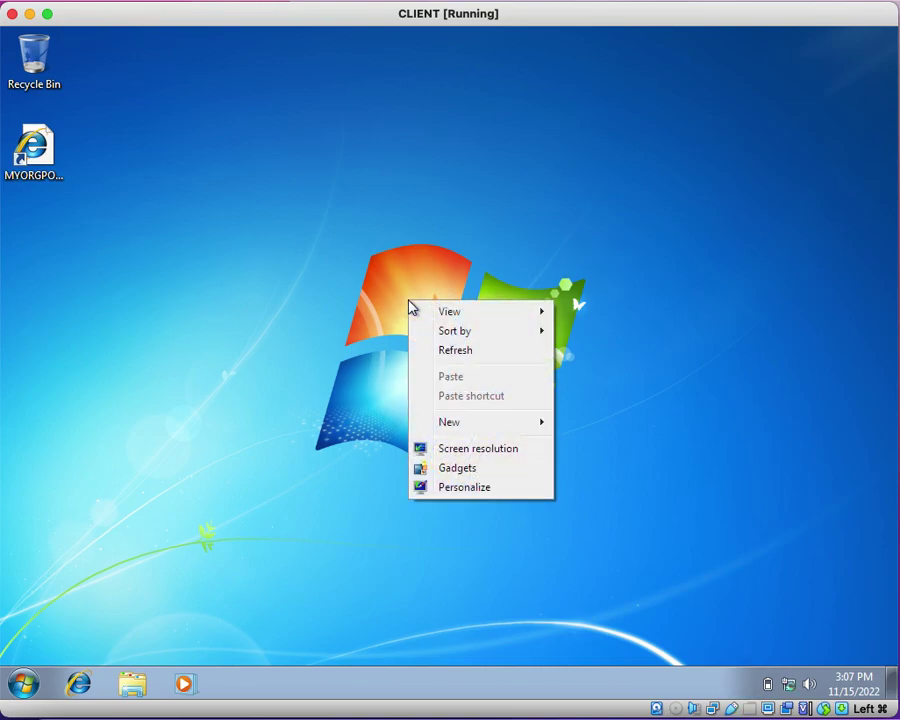
click(468, 355)
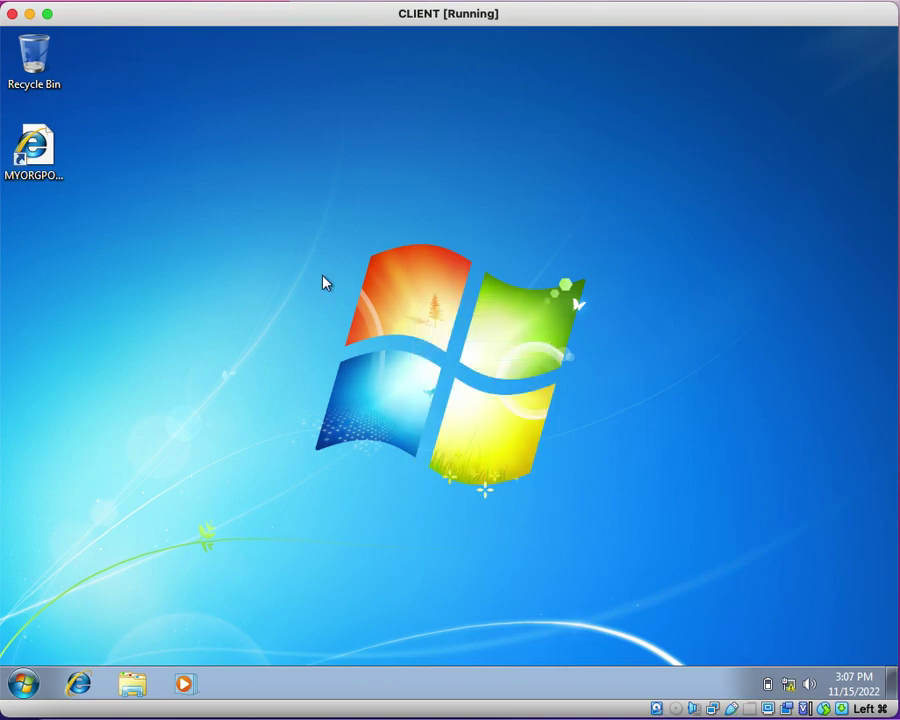
right_click(276, 282)
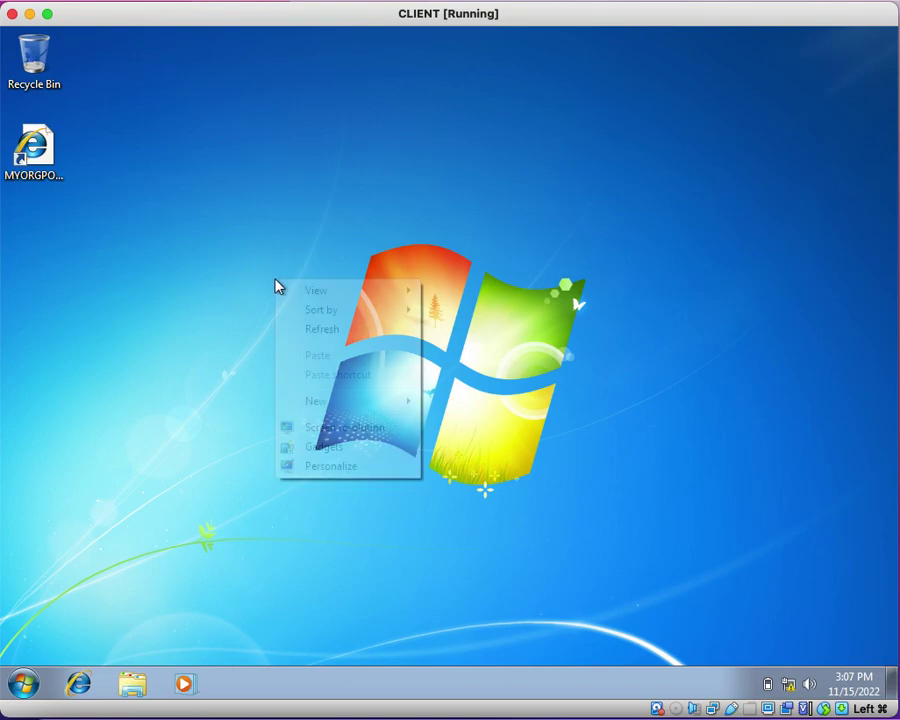
click(313, 329)
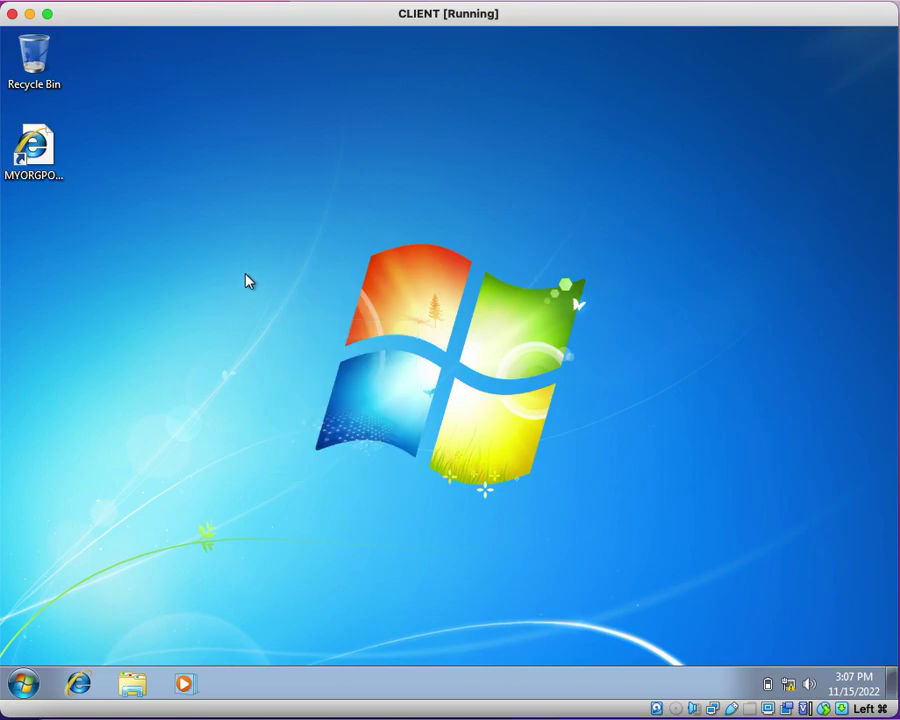
Step: Run cmd as administrator, entering the administrator account and its password
click(24, 683)
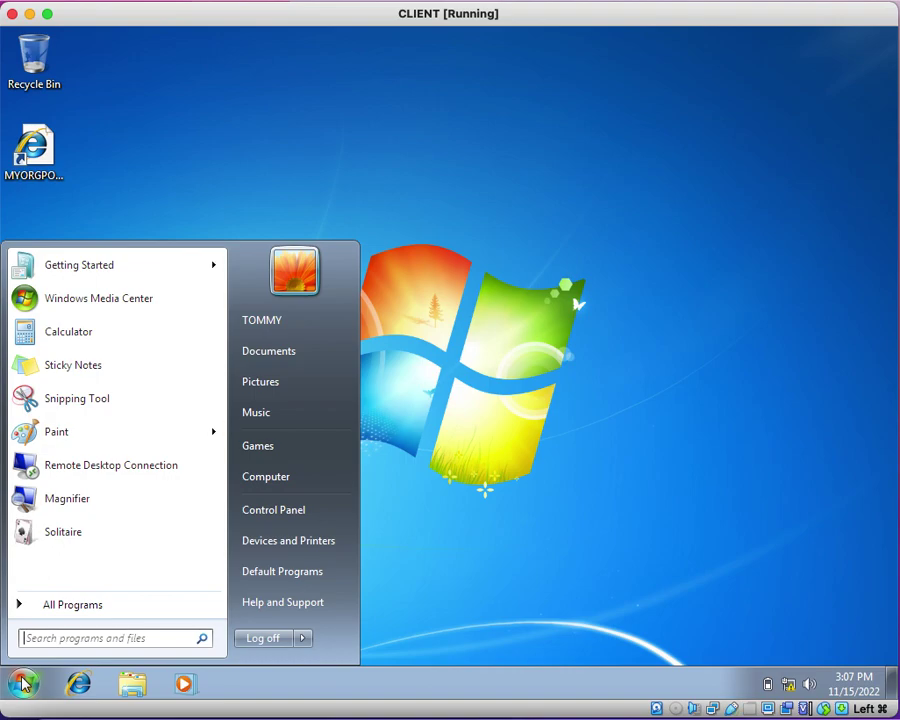
text(cmd)
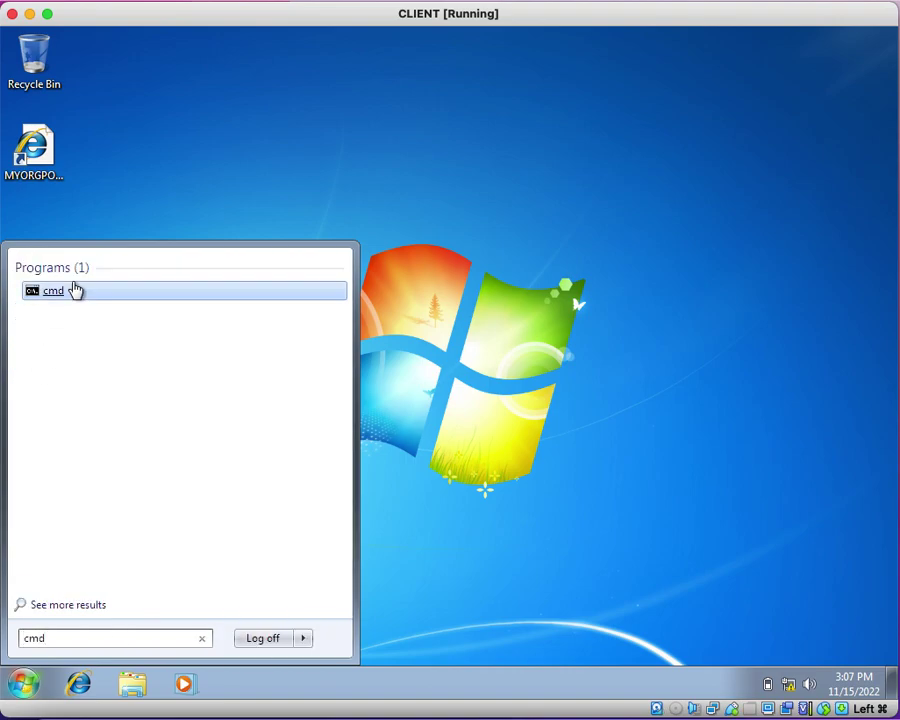
right_click(77, 295)
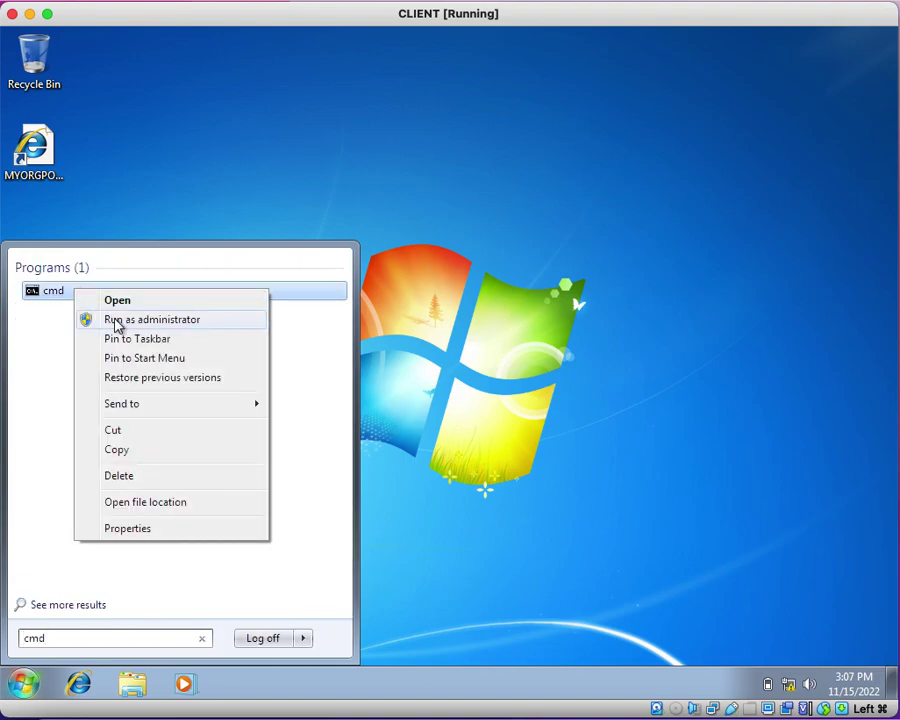
click(116, 324)
text(ad)
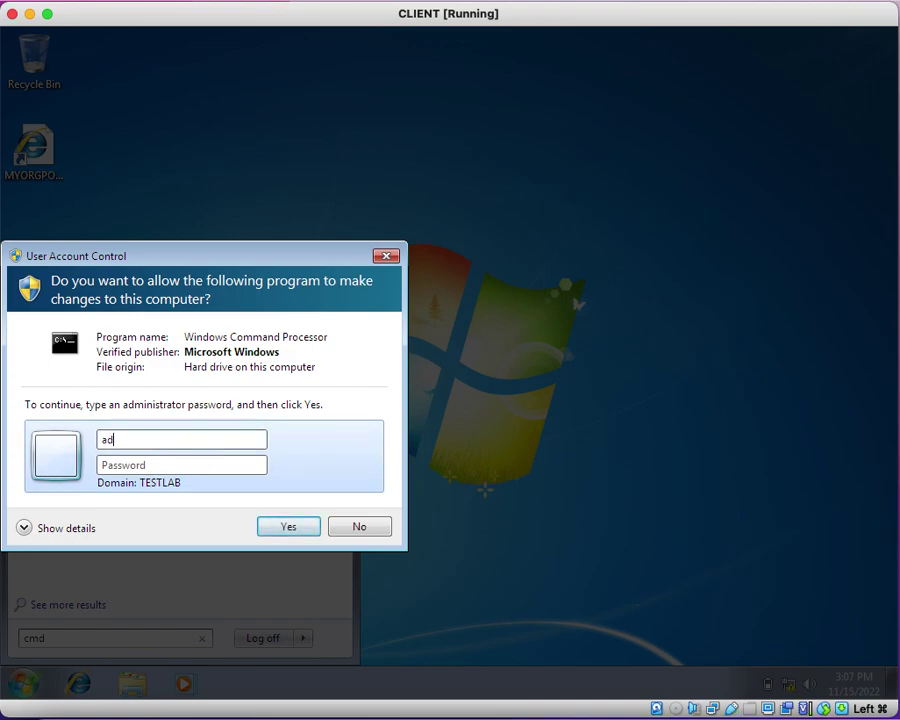
text(ministrator)
key(Tab)
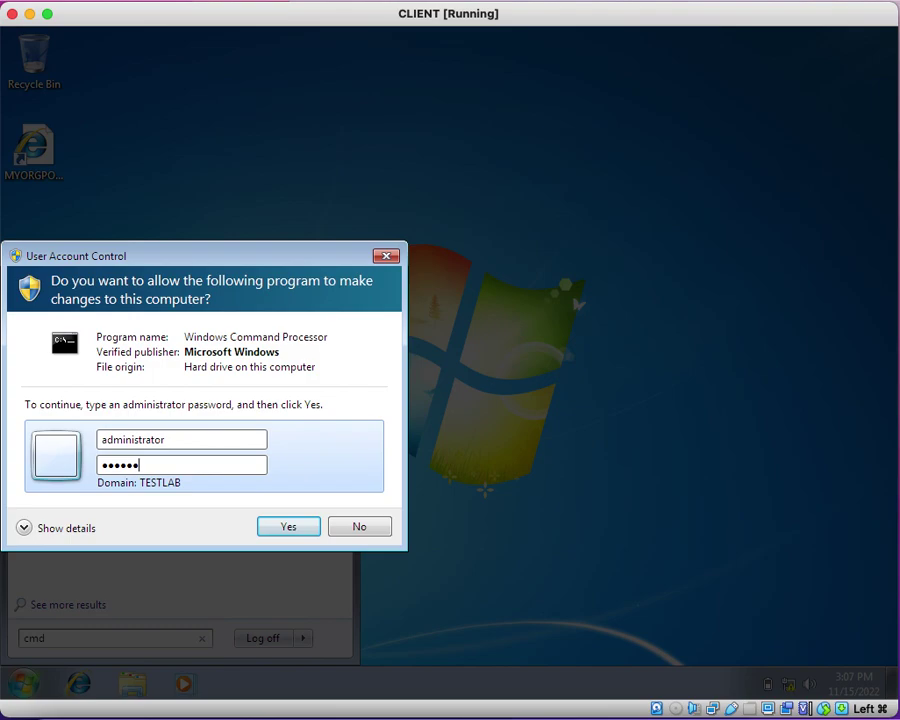
key(Return)
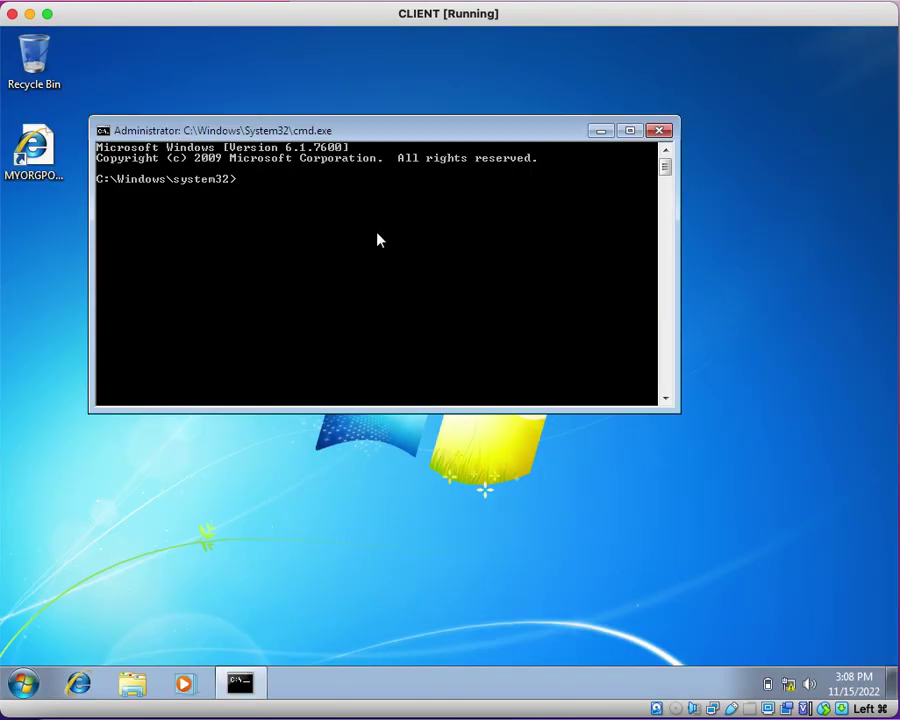
Step: Run gpupdate /force, then run logoff to sign the user out
text(gpupdate )
text(/force)
key(Return)
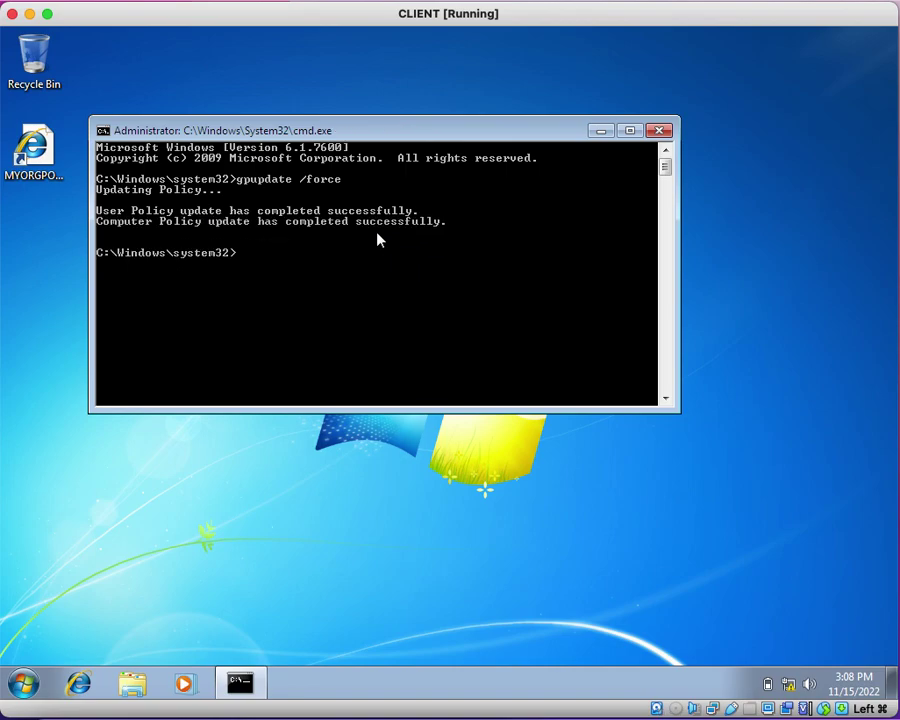
text(lo)
text(goff)
key(Return)
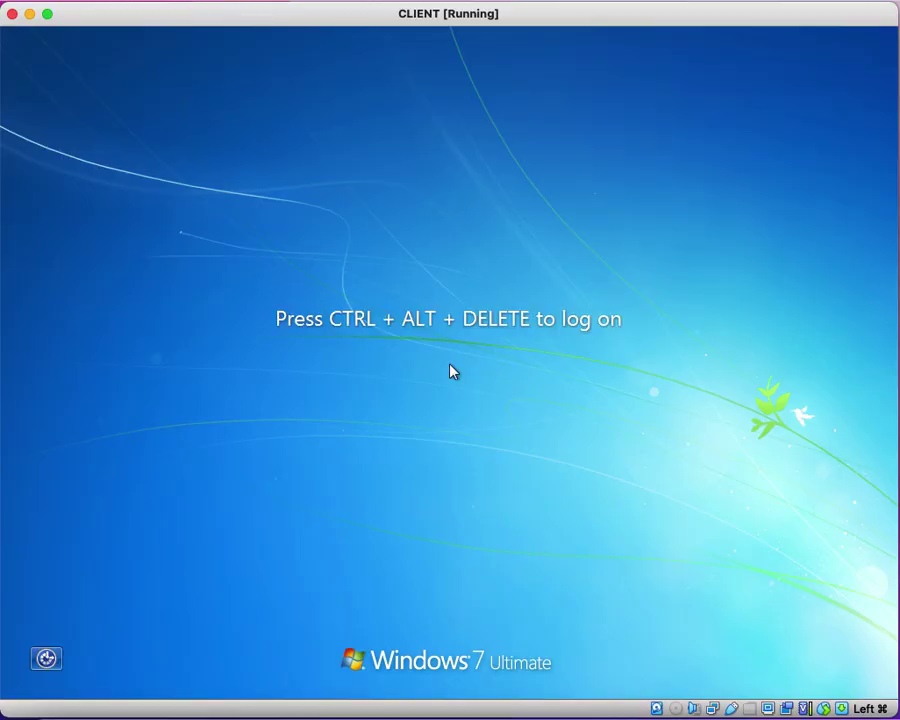
Step: Log back on via Ctrl-Alt-Del and password, then inspect the MYORGPORTAL shortcut's tree icon
click(250, 0)
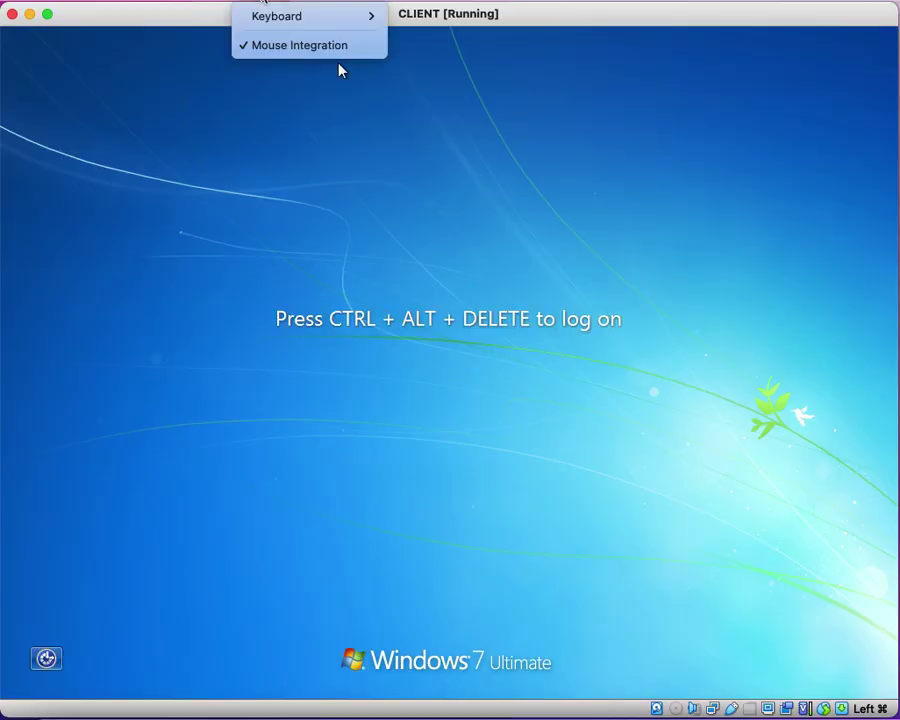
mouse_move(285, 16)
click(484, 63)
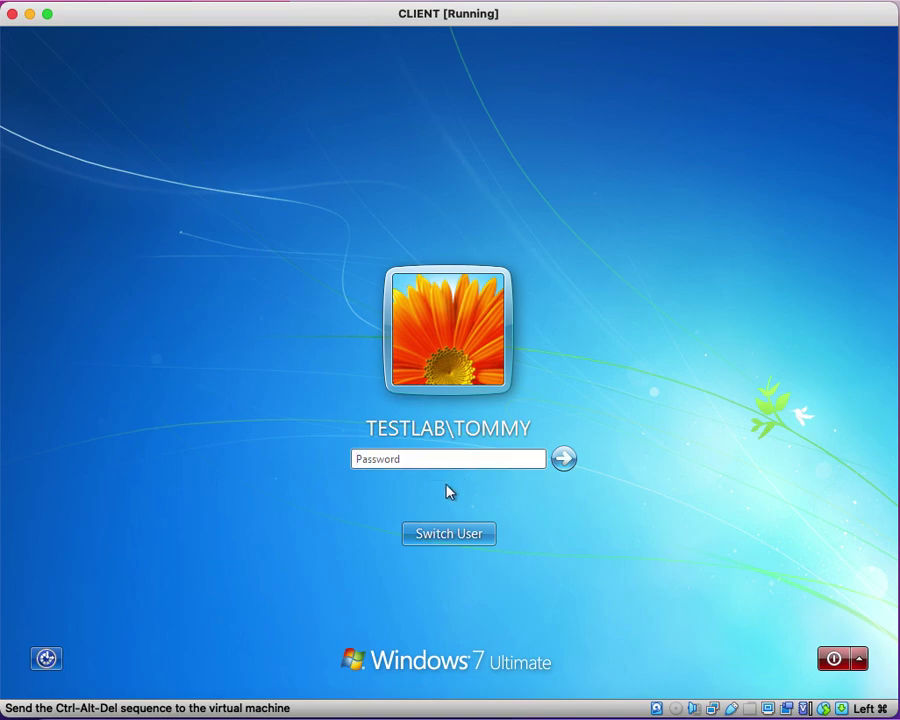
text(********)
text(****)
key(Return)
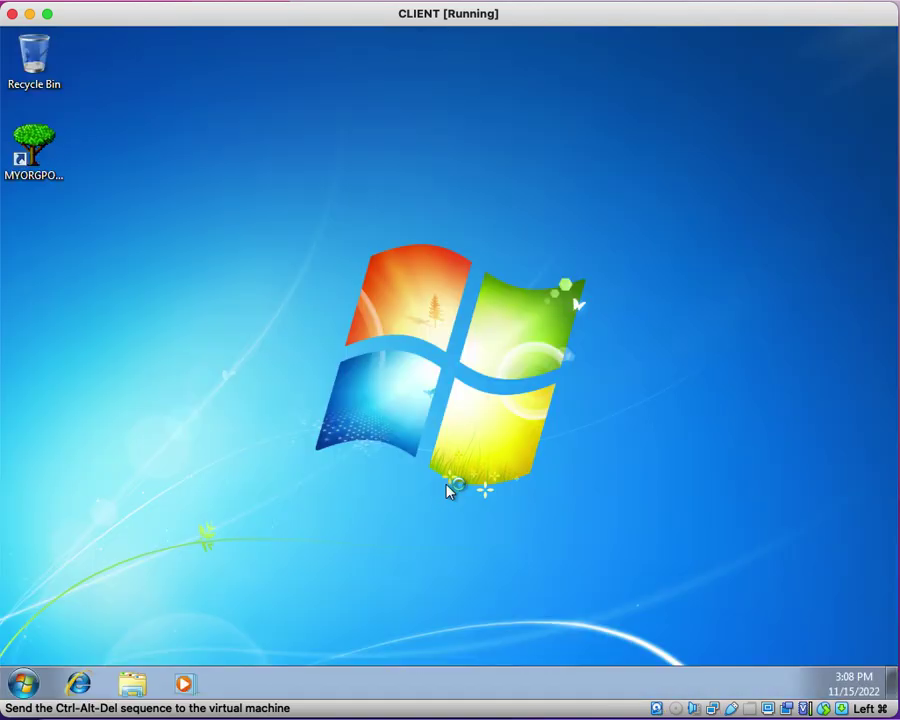
click(57, 140)
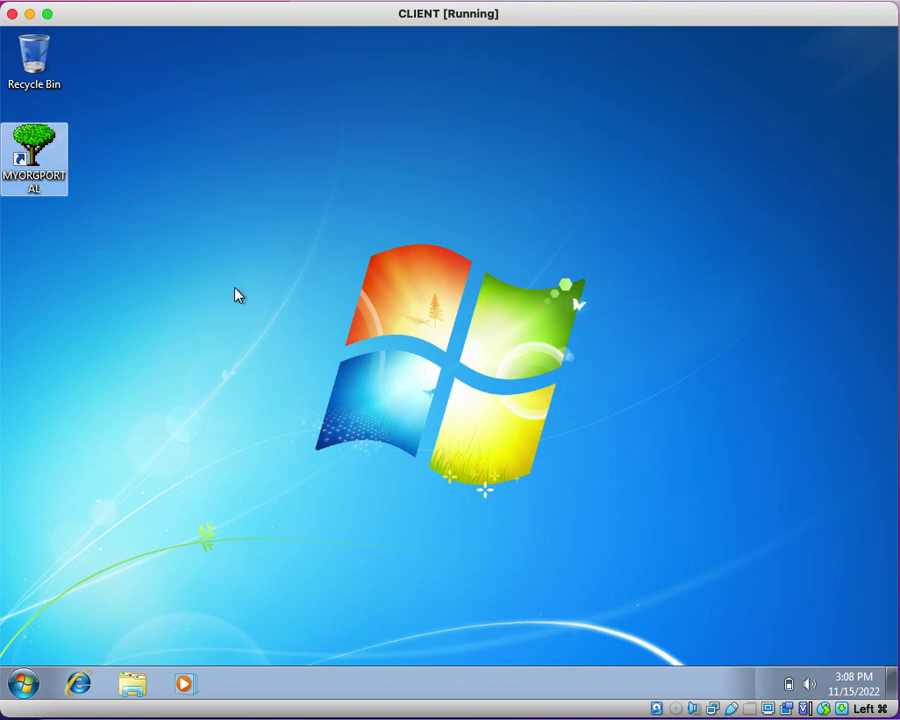
click(245, 312)
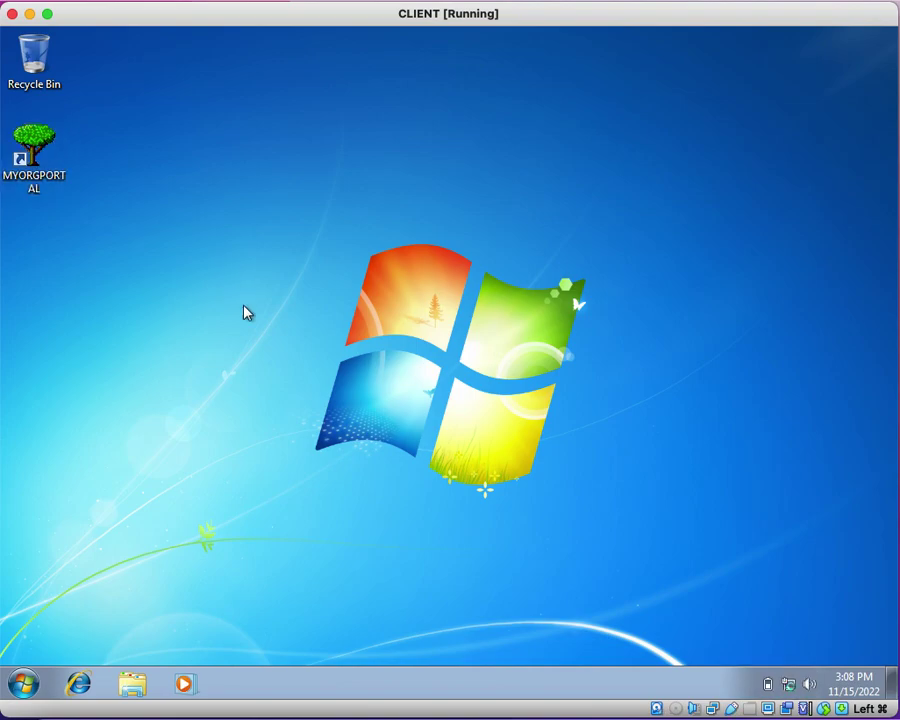